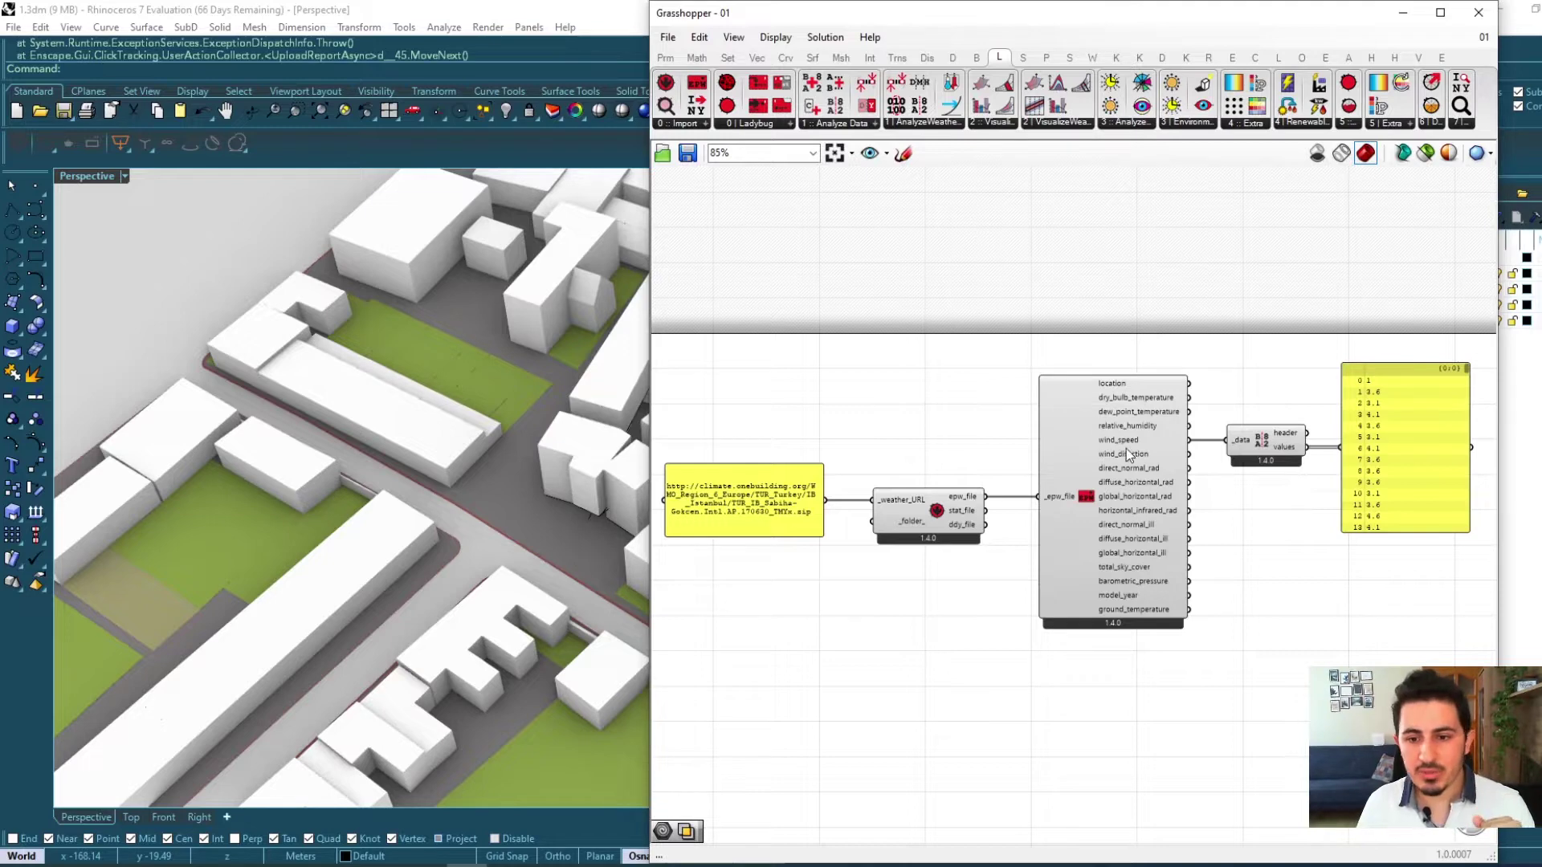
# Step: Examine the weather file download and the EPW import component's outputs, including epw_file, dew_point_temperature and wind_speed
pyautogui.moveTo(1178, 461); pyautogui.dragTo(1164, 452, button='right')
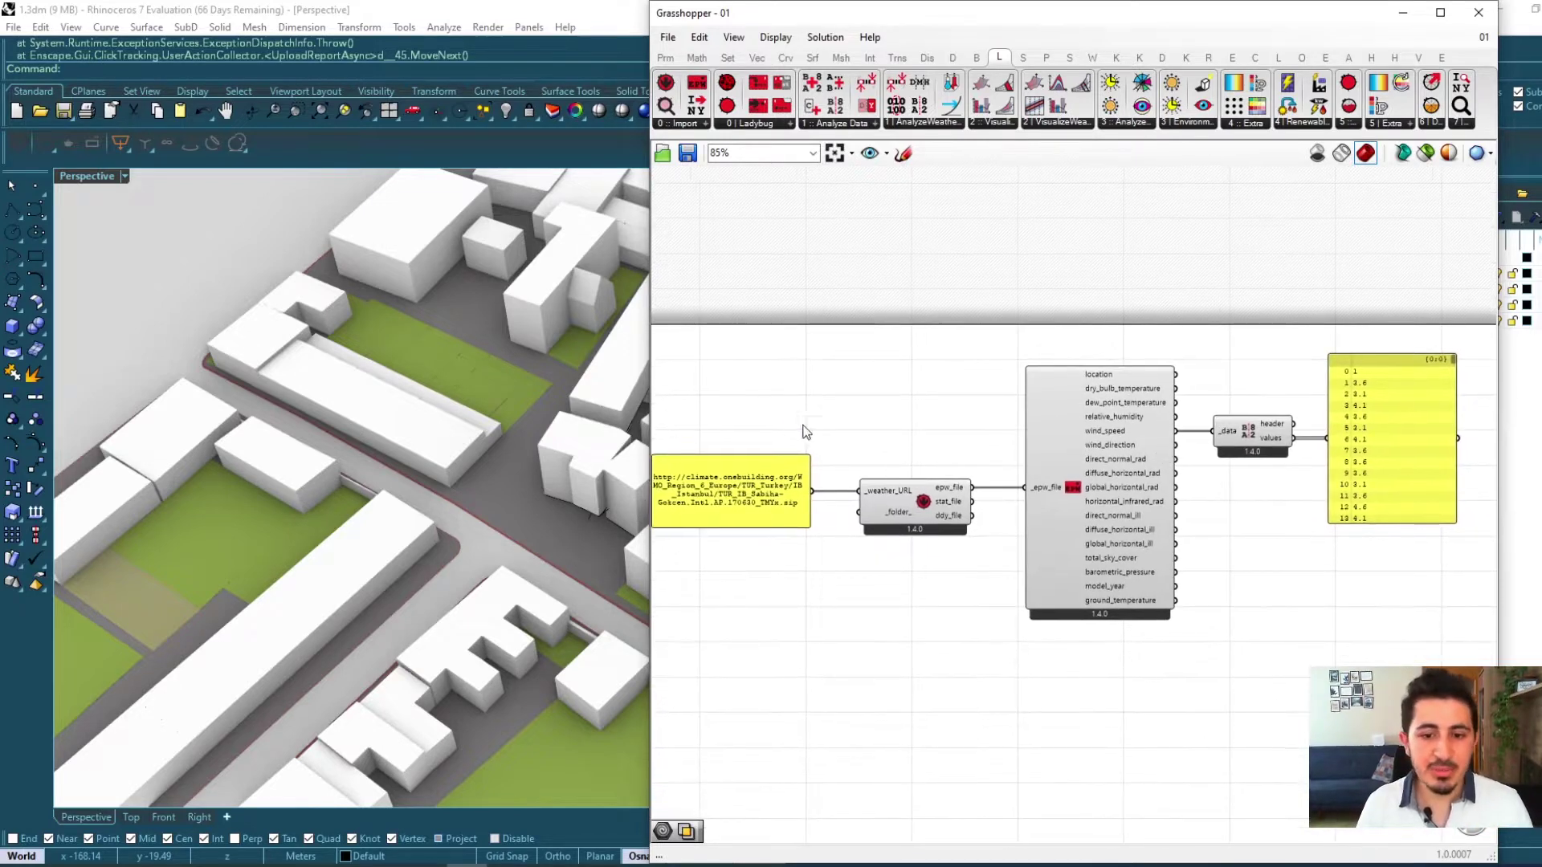
pyautogui.moveTo(698, 377); pyautogui.dragTo(822, 552)
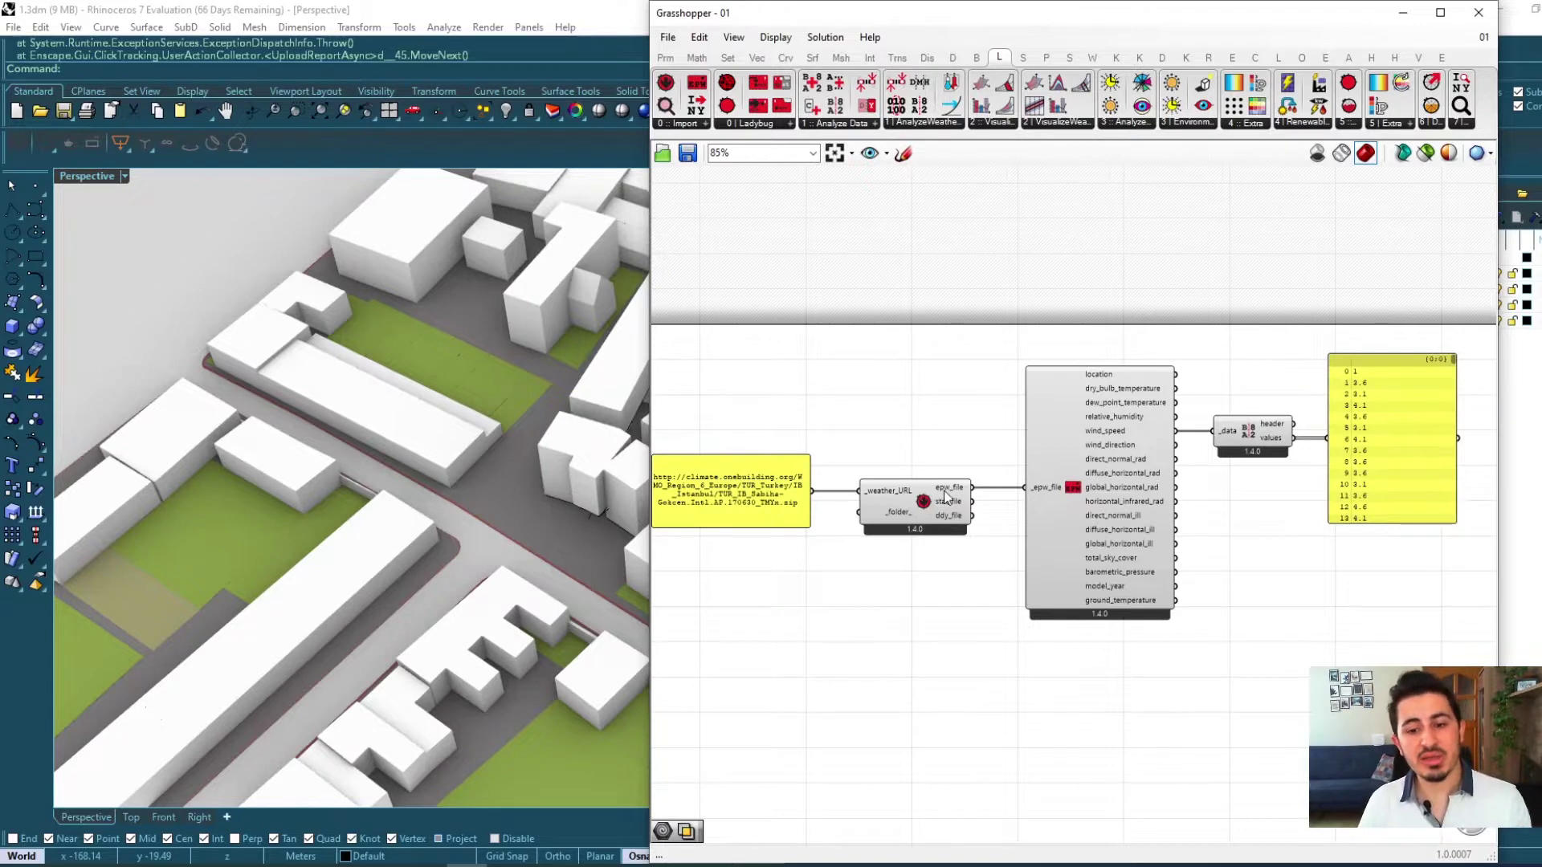
pyautogui.moveTo(948, 496)
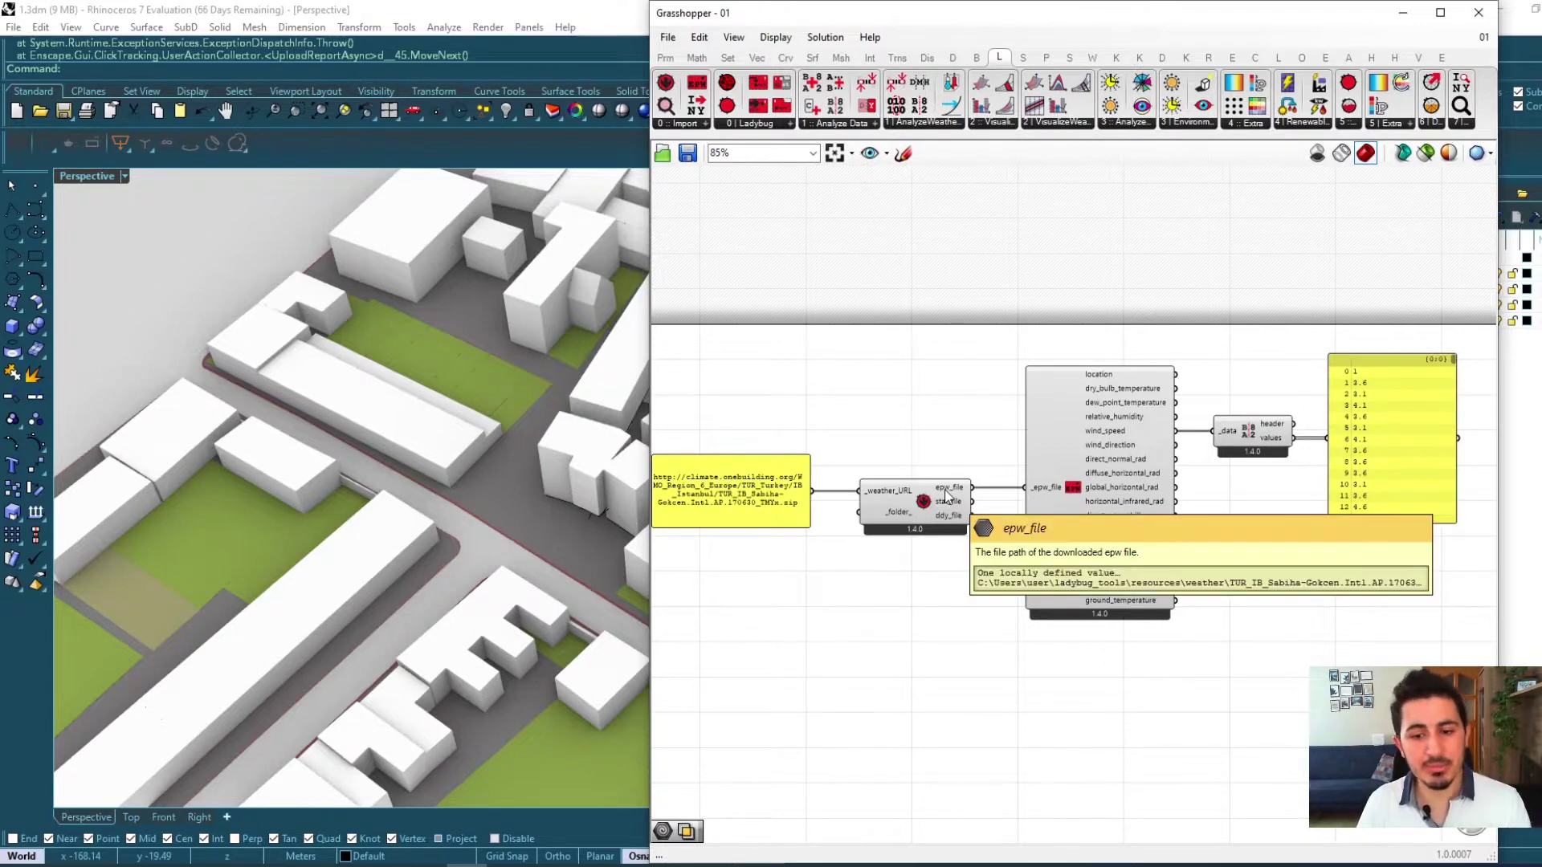
pyautogui.click(1084, 497)
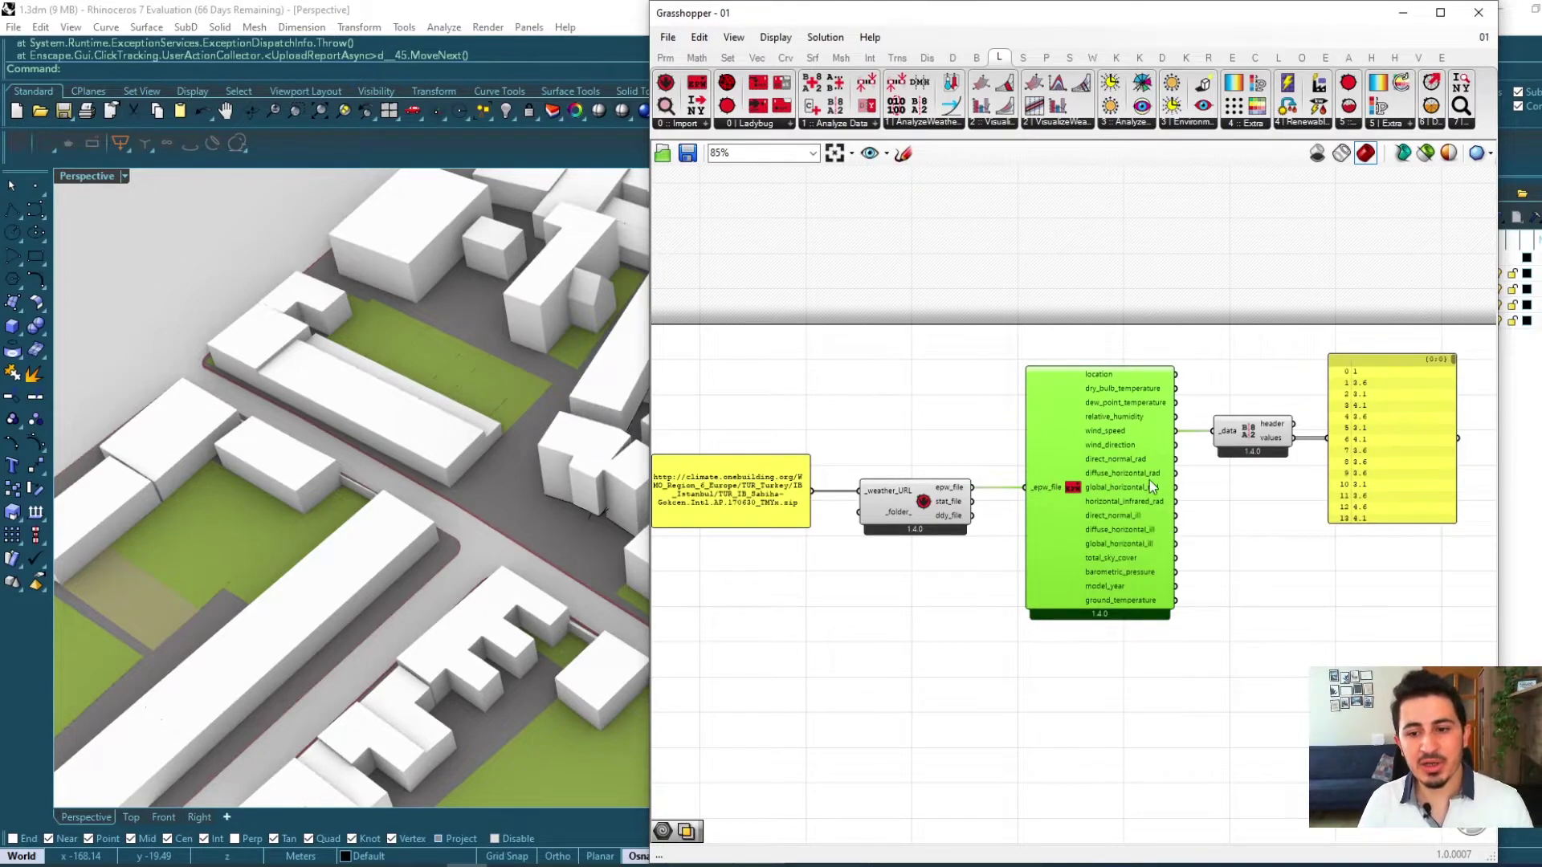
pyautogui.scroll(3, 1097, 487)
pyautogui.scroll(1, 1121, 493)
pyautogui.moveTo(777, 302); pyautogui.dragTo(1157, 321)
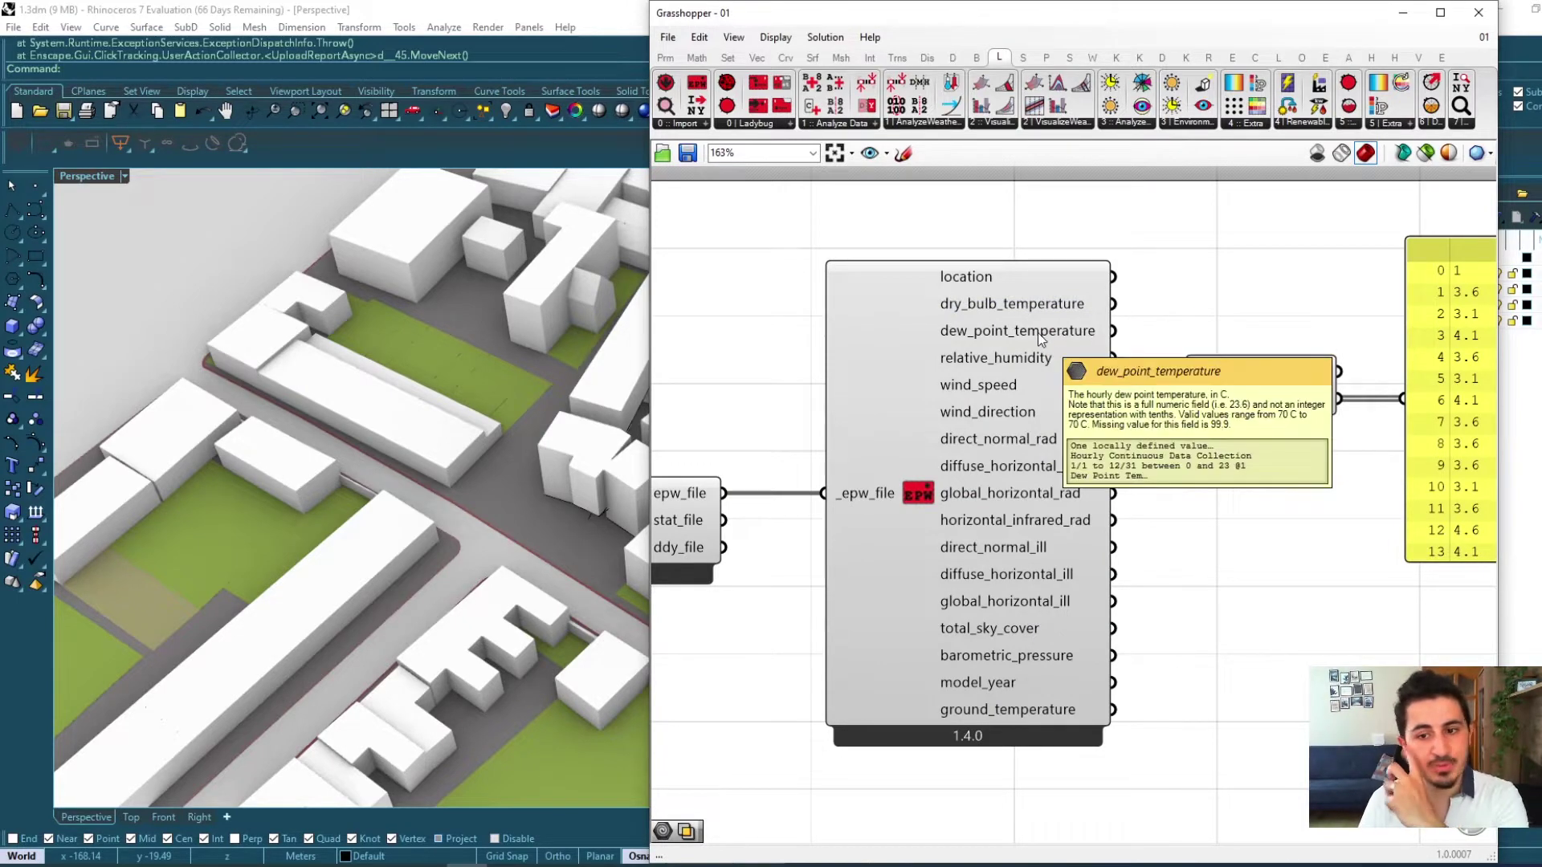
pyautogui.moveTo(734, 336); pyautogui.dragTo(1278, 411)
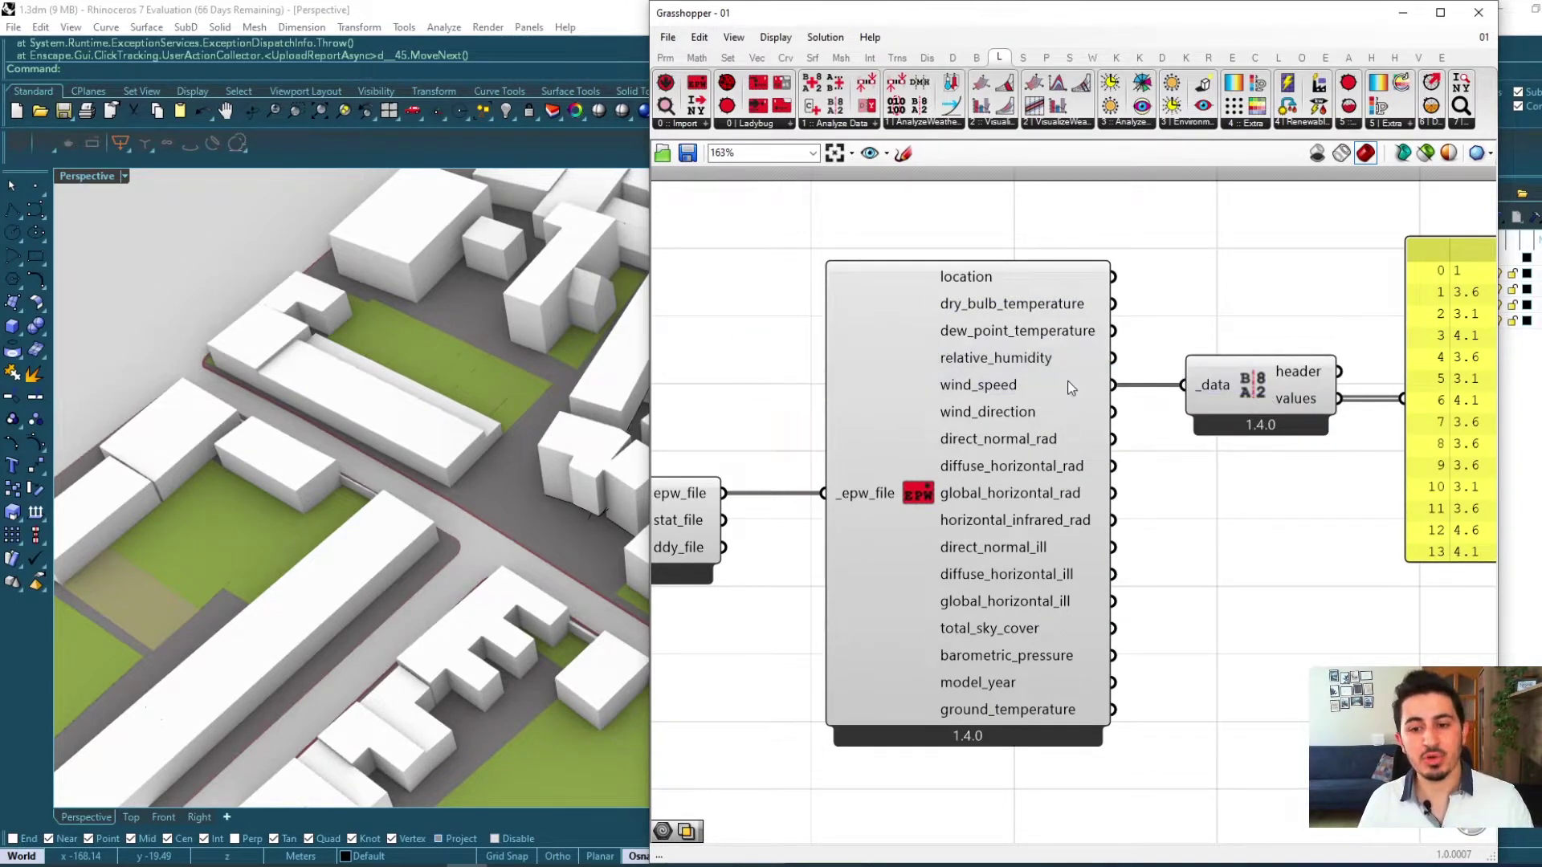
pyautogui.scroll(-3, 1153, 441)
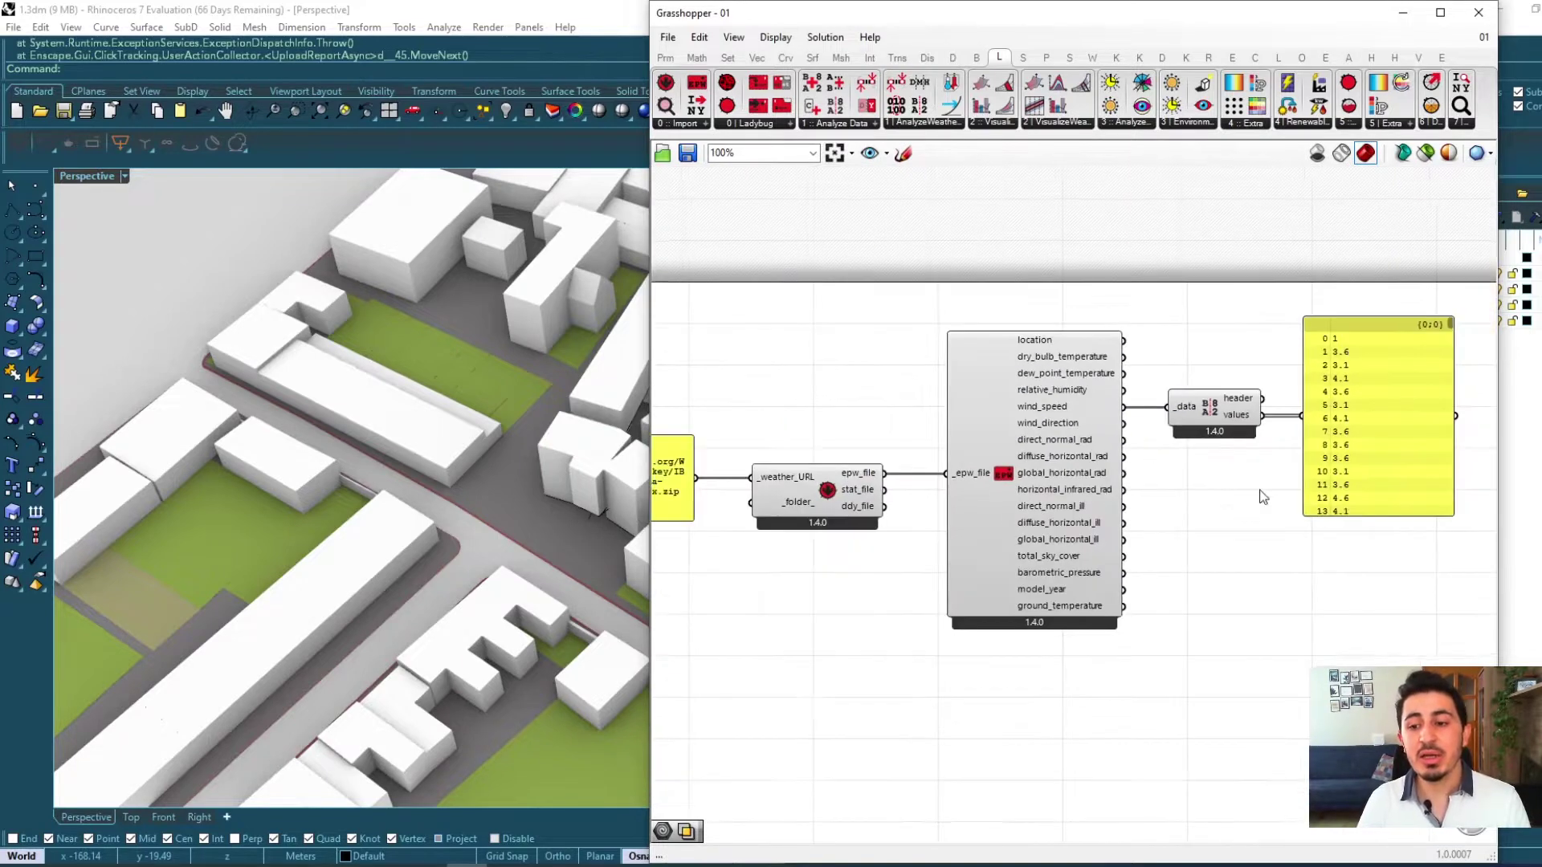
pyautogui.moveTo(1262, 493); pyautogui.dragTo(1100, 498, button='right')
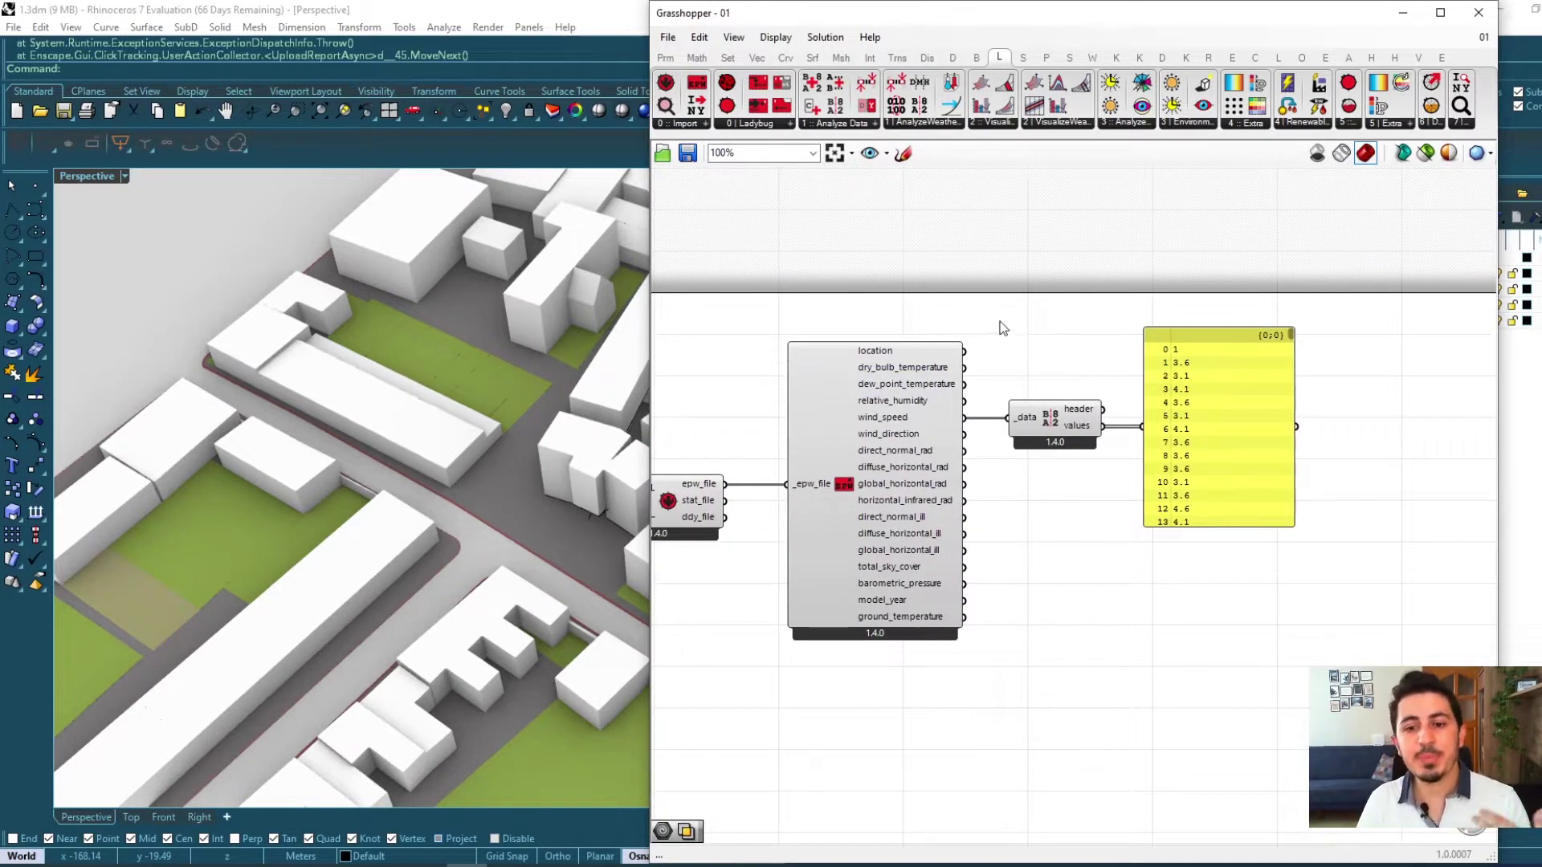
# Step: Add an LB Hourly Plot component to the canvas beside the wind speed values panel
pyautogui.moveTo(1000, 322); pyautogui.dragTo(1339, 557)
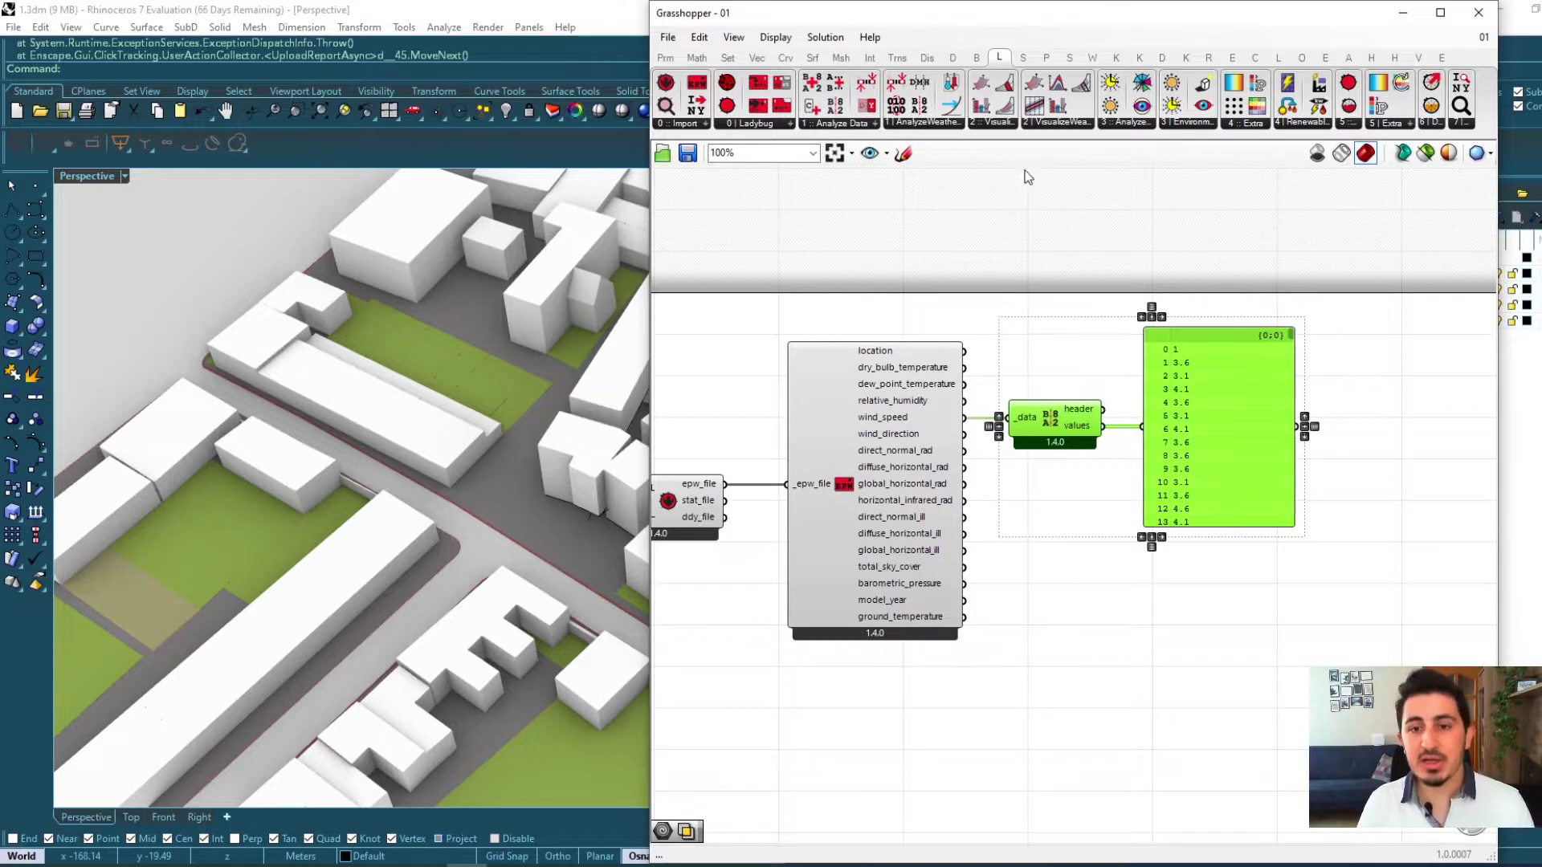
pyautogui.click(994, 126)
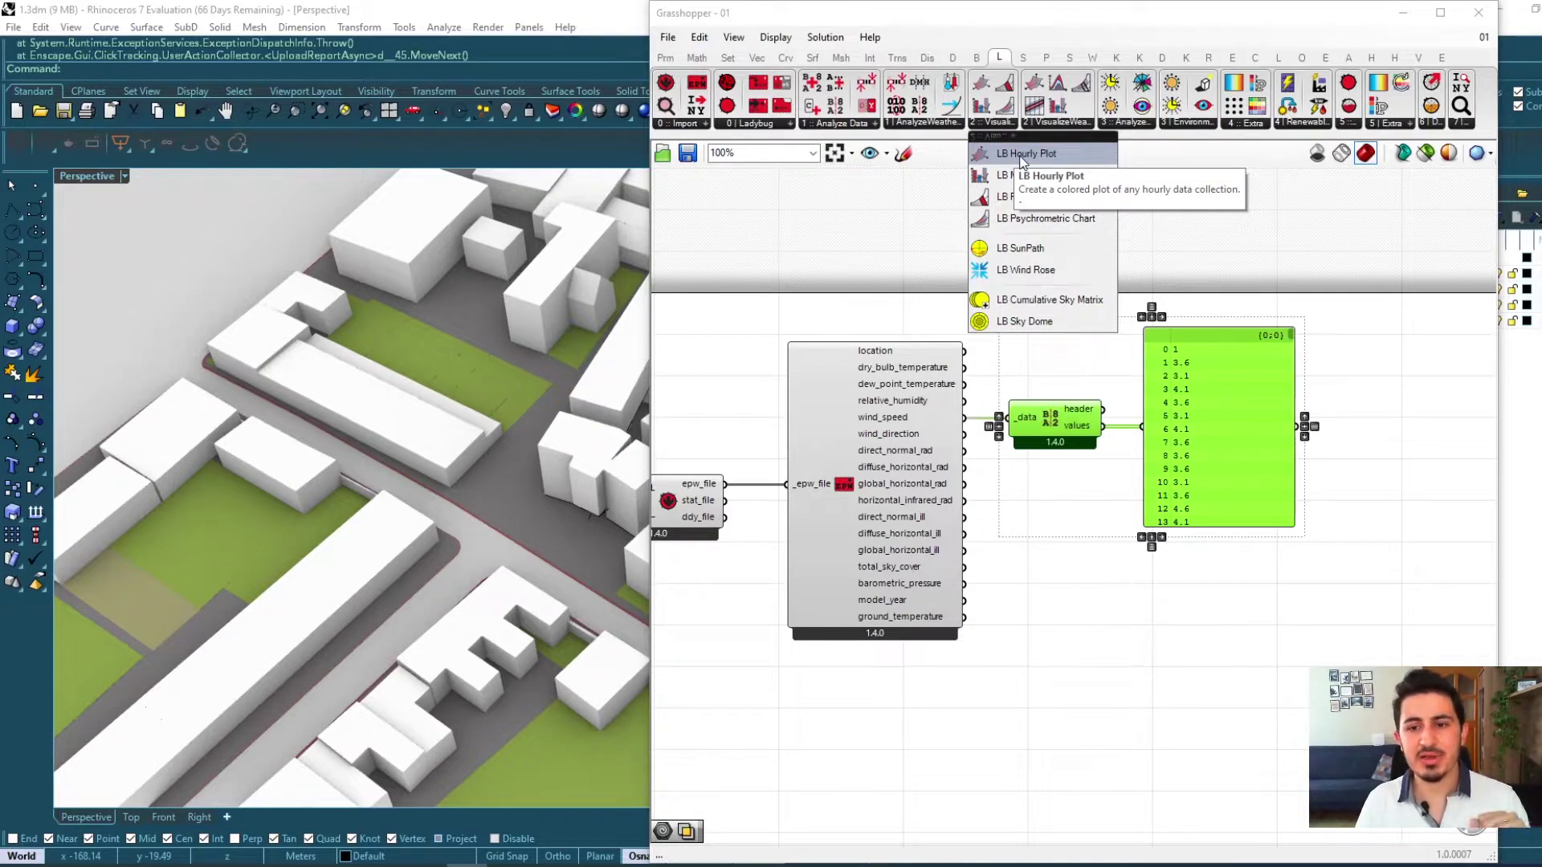
pyautogui.moveTo(1021, 158); pyautogui.dragTo(1386, 411)
pyautogui.moveTo(1399, 480); pyautogui.dragTo(1270, 482, button='right')
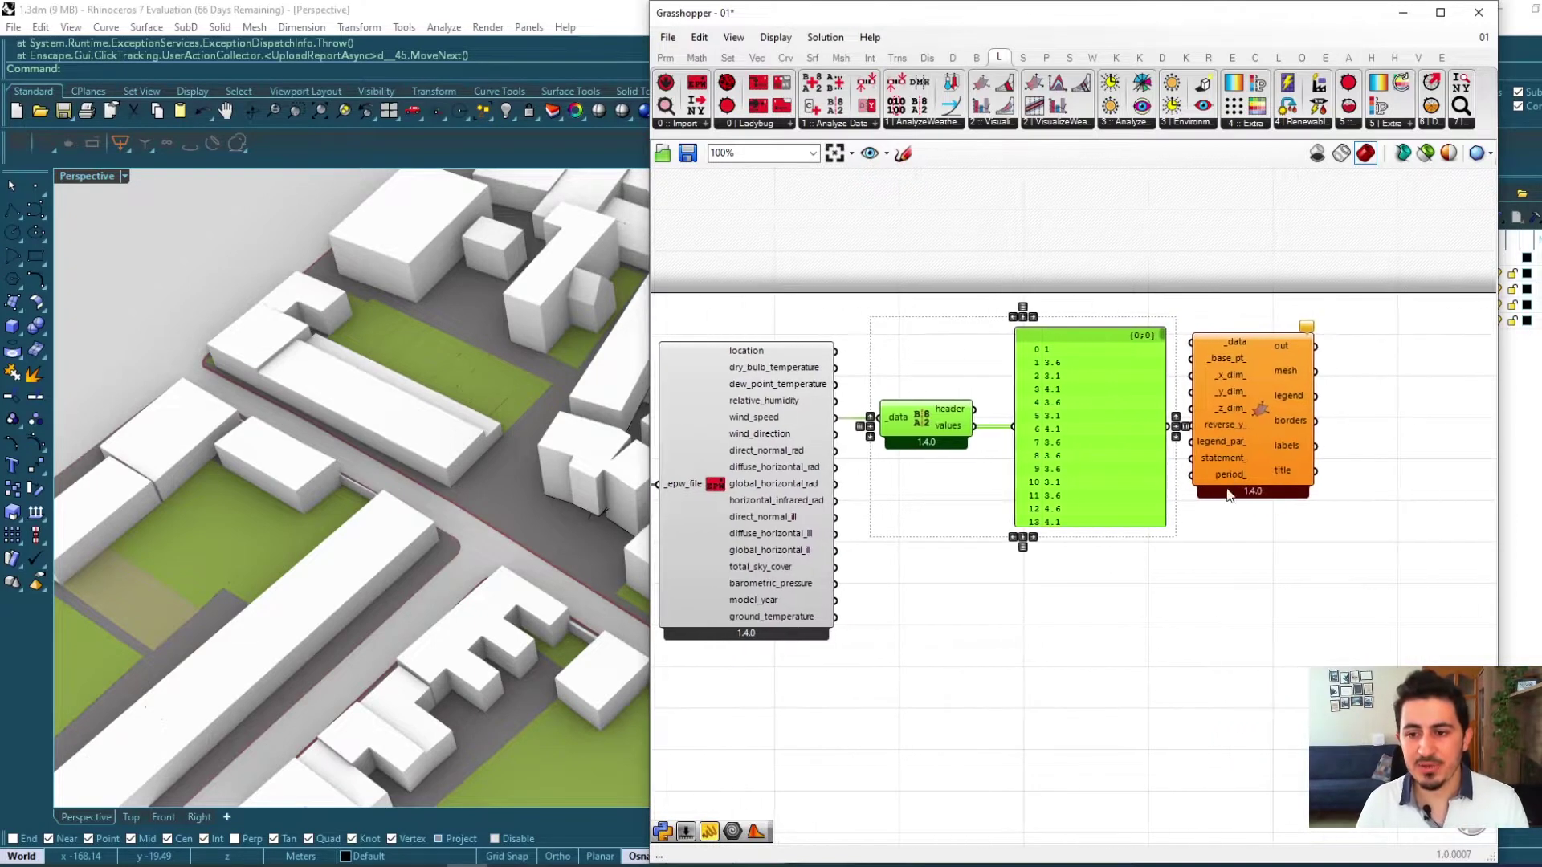
# Step: Delete the component that splits the wind speed data into header and values, together with its values panel
pyautogui.moveTo(1122, 591); pyautogui.dragTo(920, 388)
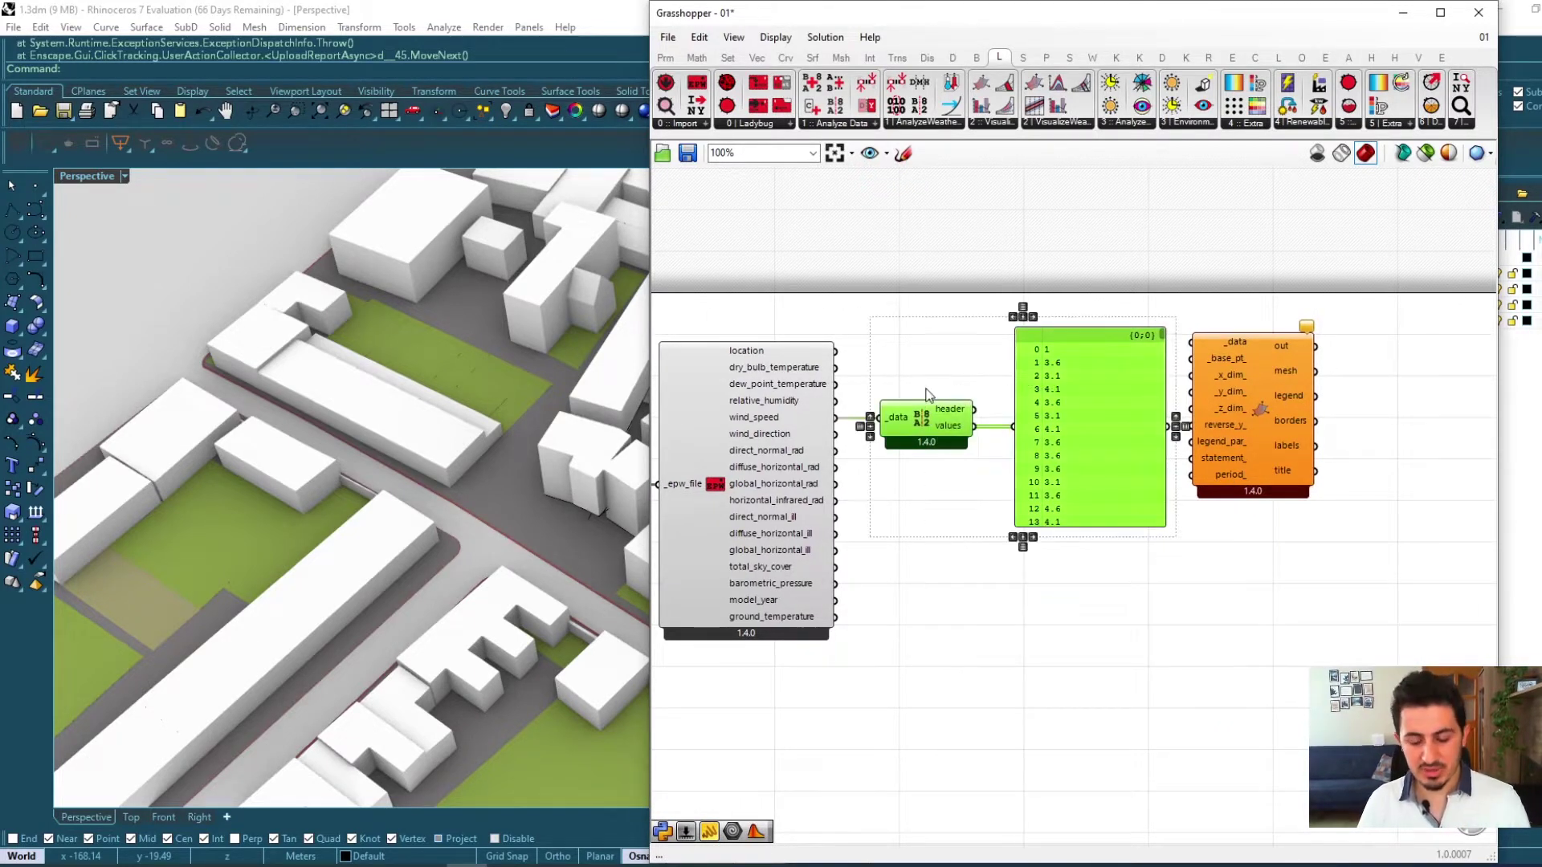
pyautogui.moveTo(1023, 426); pyautogui.dragTo(1046, 451, button='right')
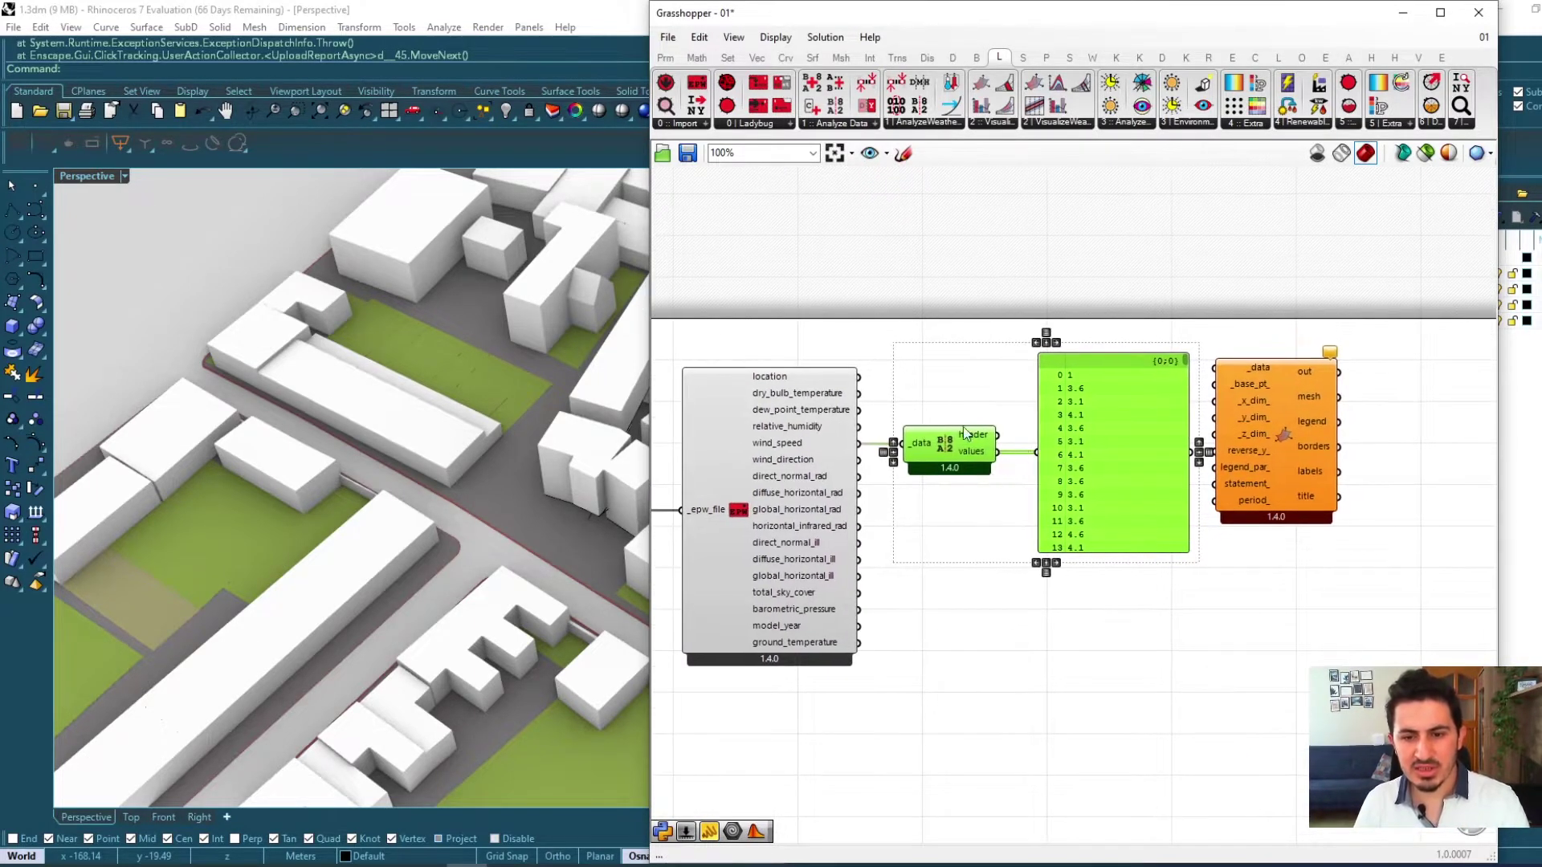
pyautogui.press('Delete')
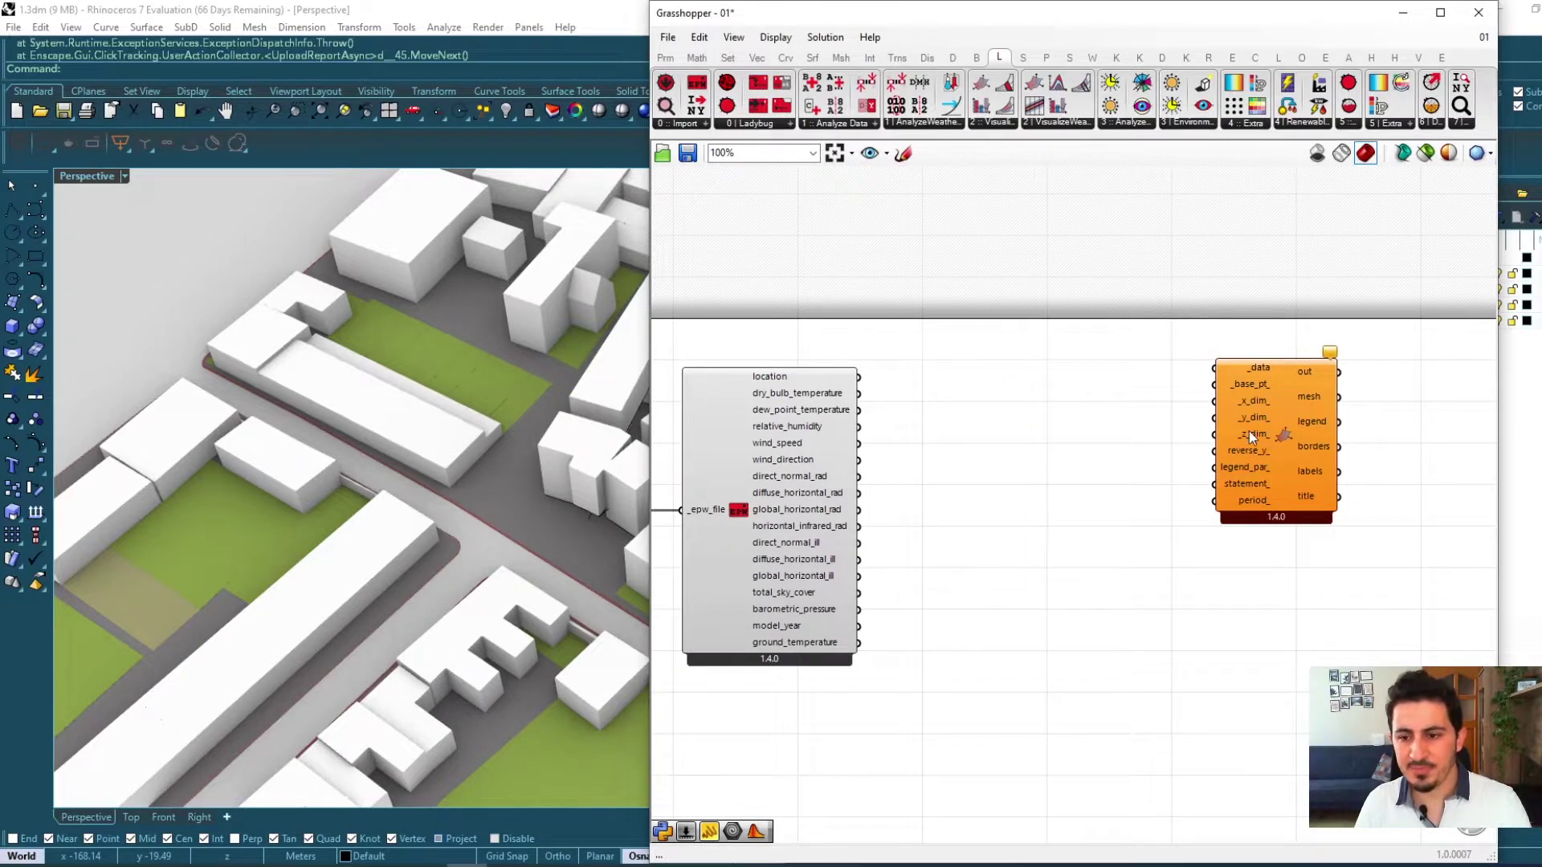
# Step: Move the Hourly Plot component closer to the EPW import component and line up their upper edges
pyautogui.moveTo(1251, 411); pyautogui.dragTo(1058, 427)
pyautogui.scroll(2, 957, 446)
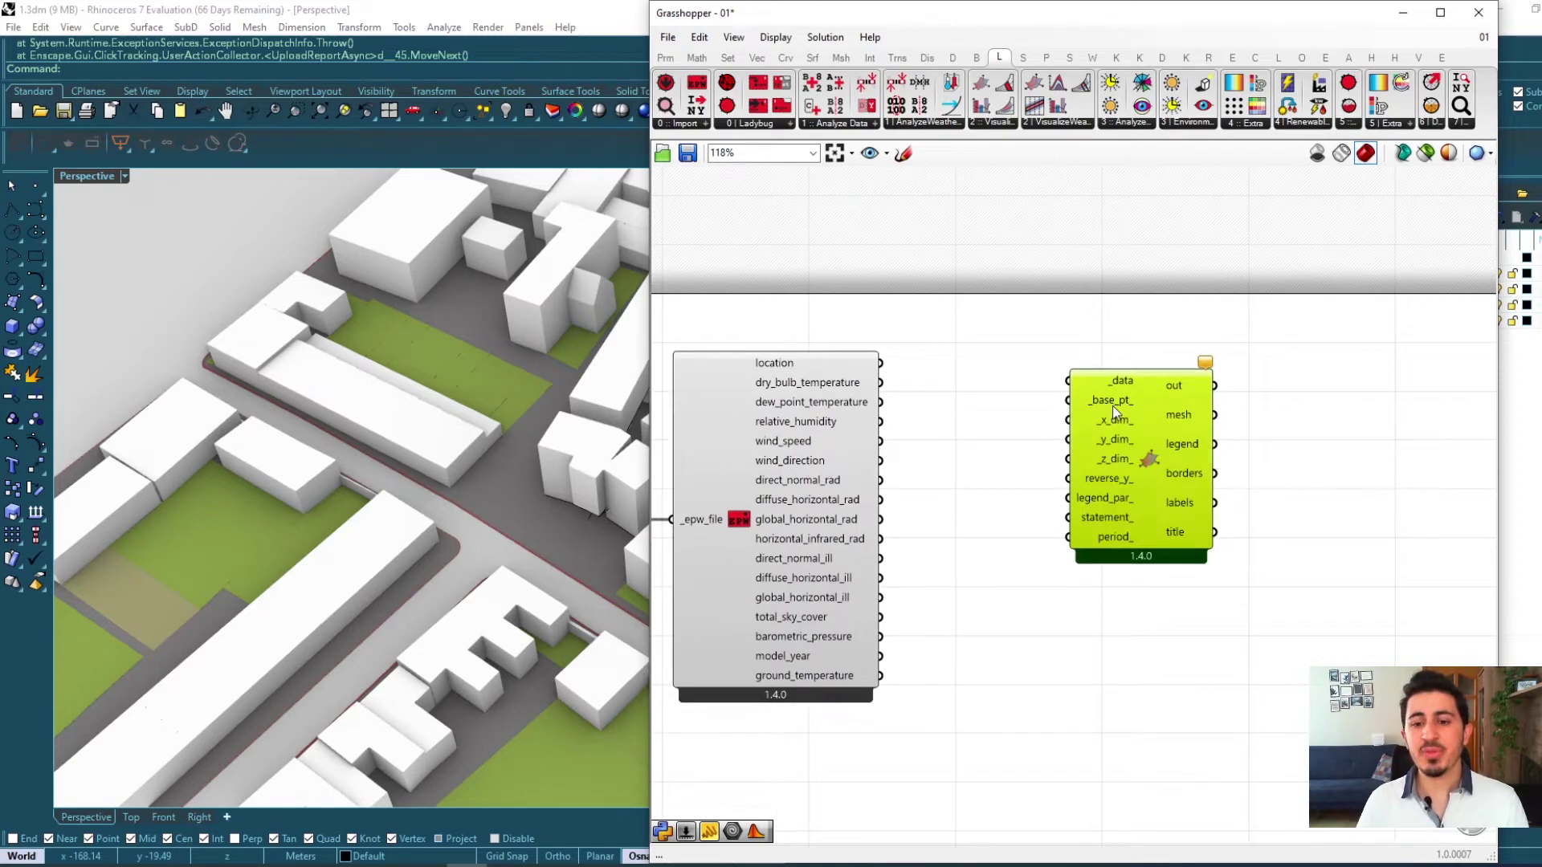
pyautogui.moveTo(1124, 410); pyautogui.dragTo(1125, 393)
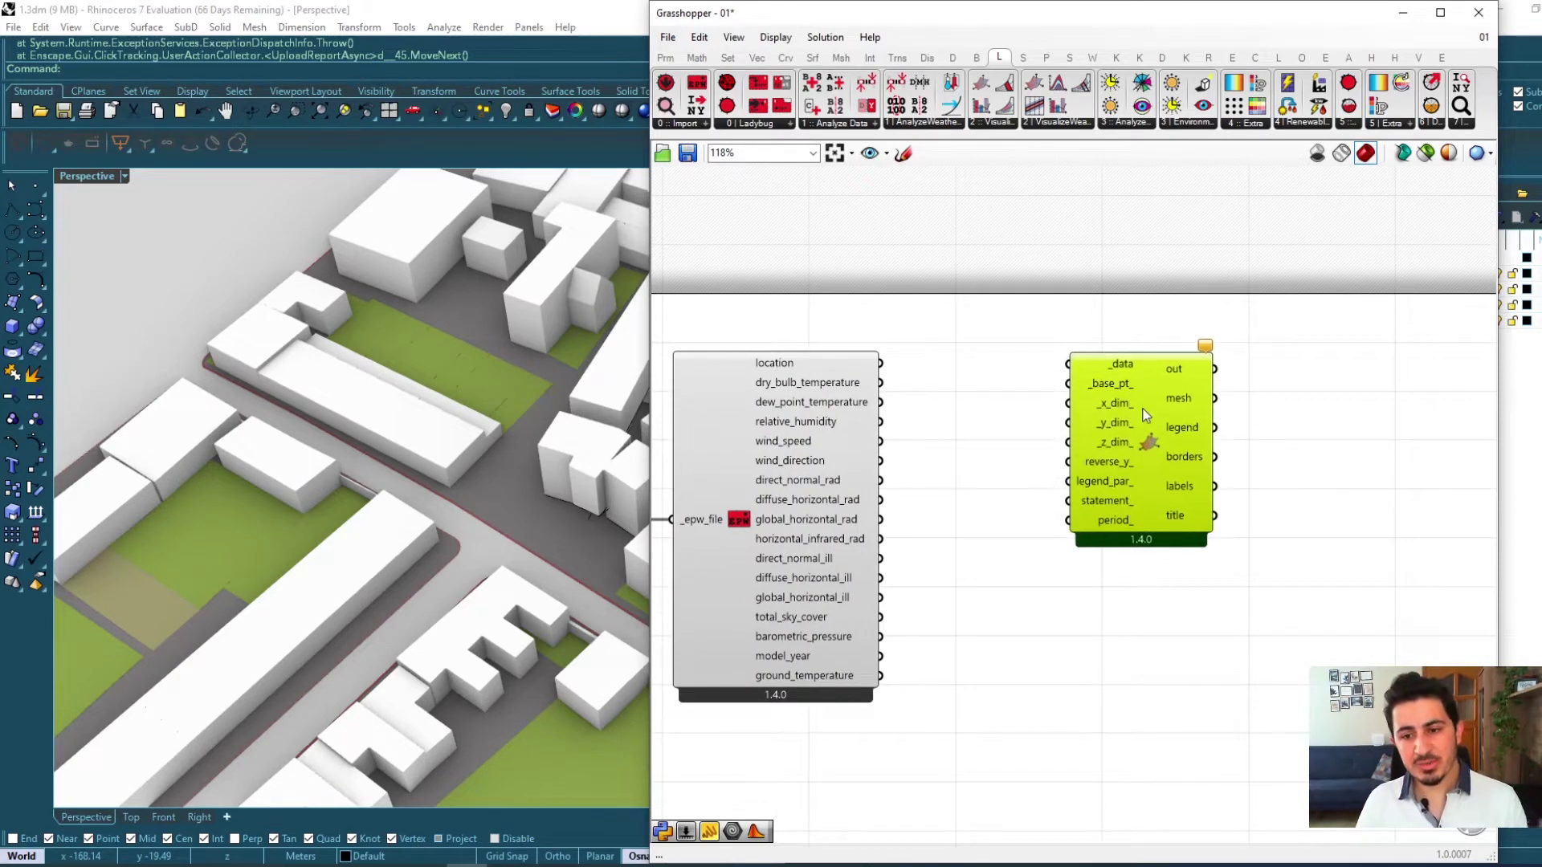
# Step: Examine the Hourly Plot component's _data input and the description of the data collection it requires
pyautogui.scroll(2, 1141, 411)
pyautogui.moveTo(1016, 309); pyautogui.dragTo(1152, 630)
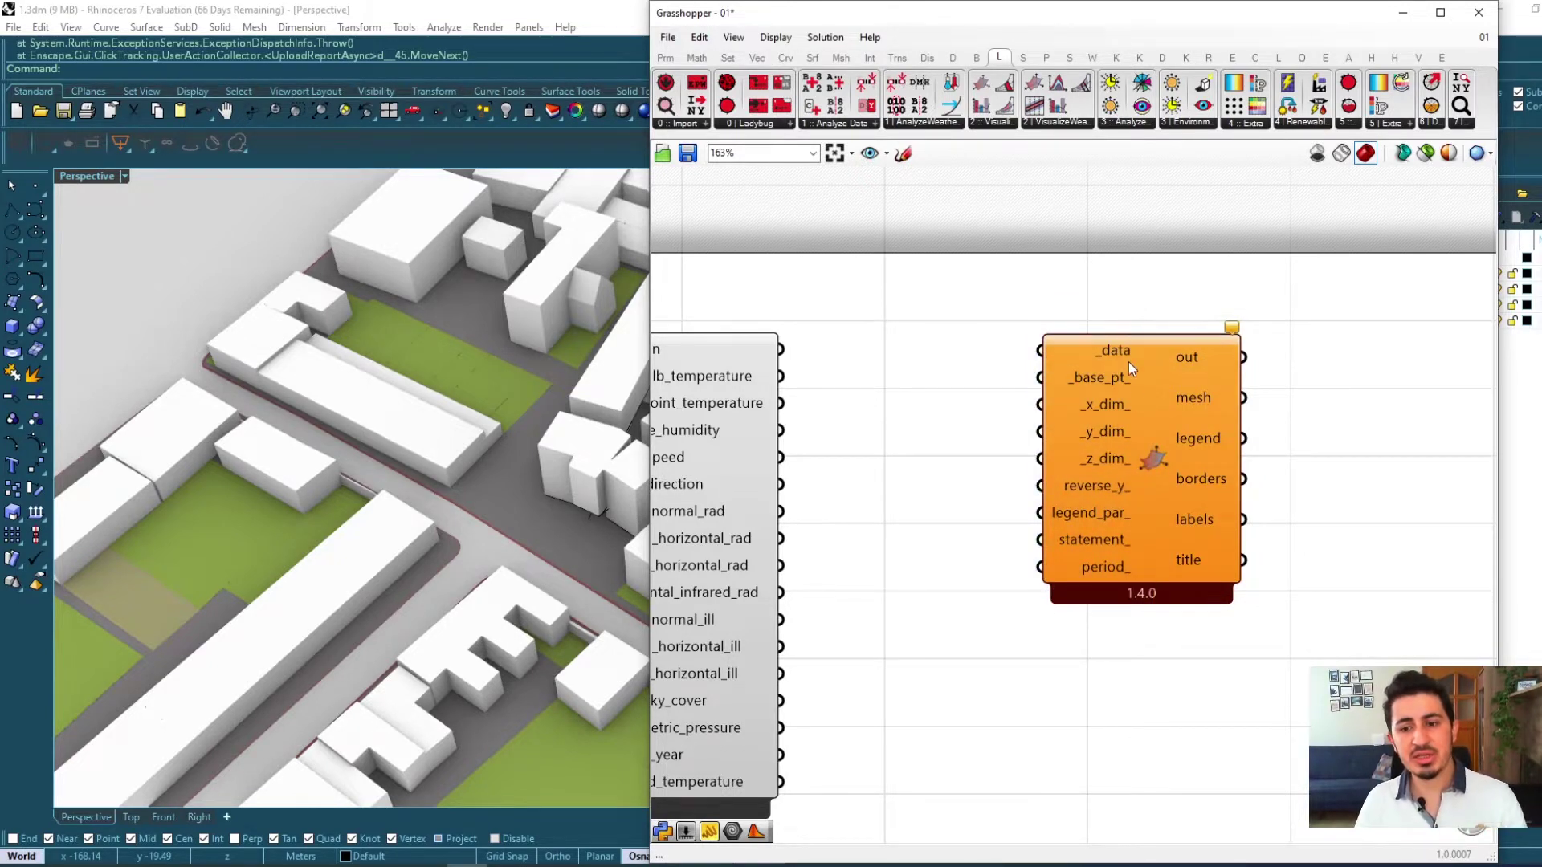
pyautogui.scroll(4, 1129, 362)
pyautogui.scroll(-1, 1103, 371)
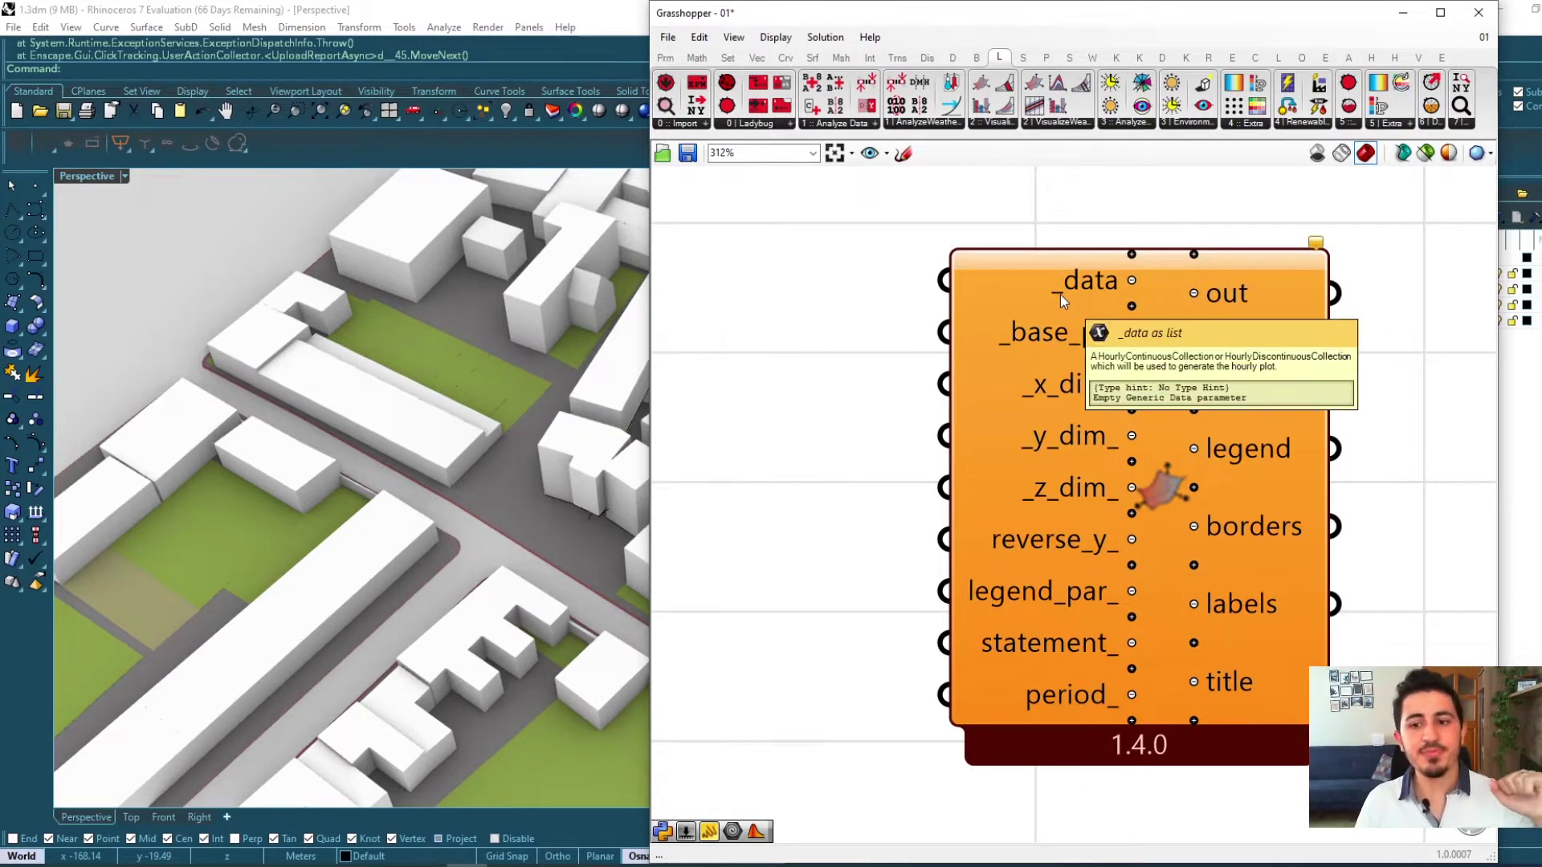
pyautogui.scroll(-1, 1052, 295)
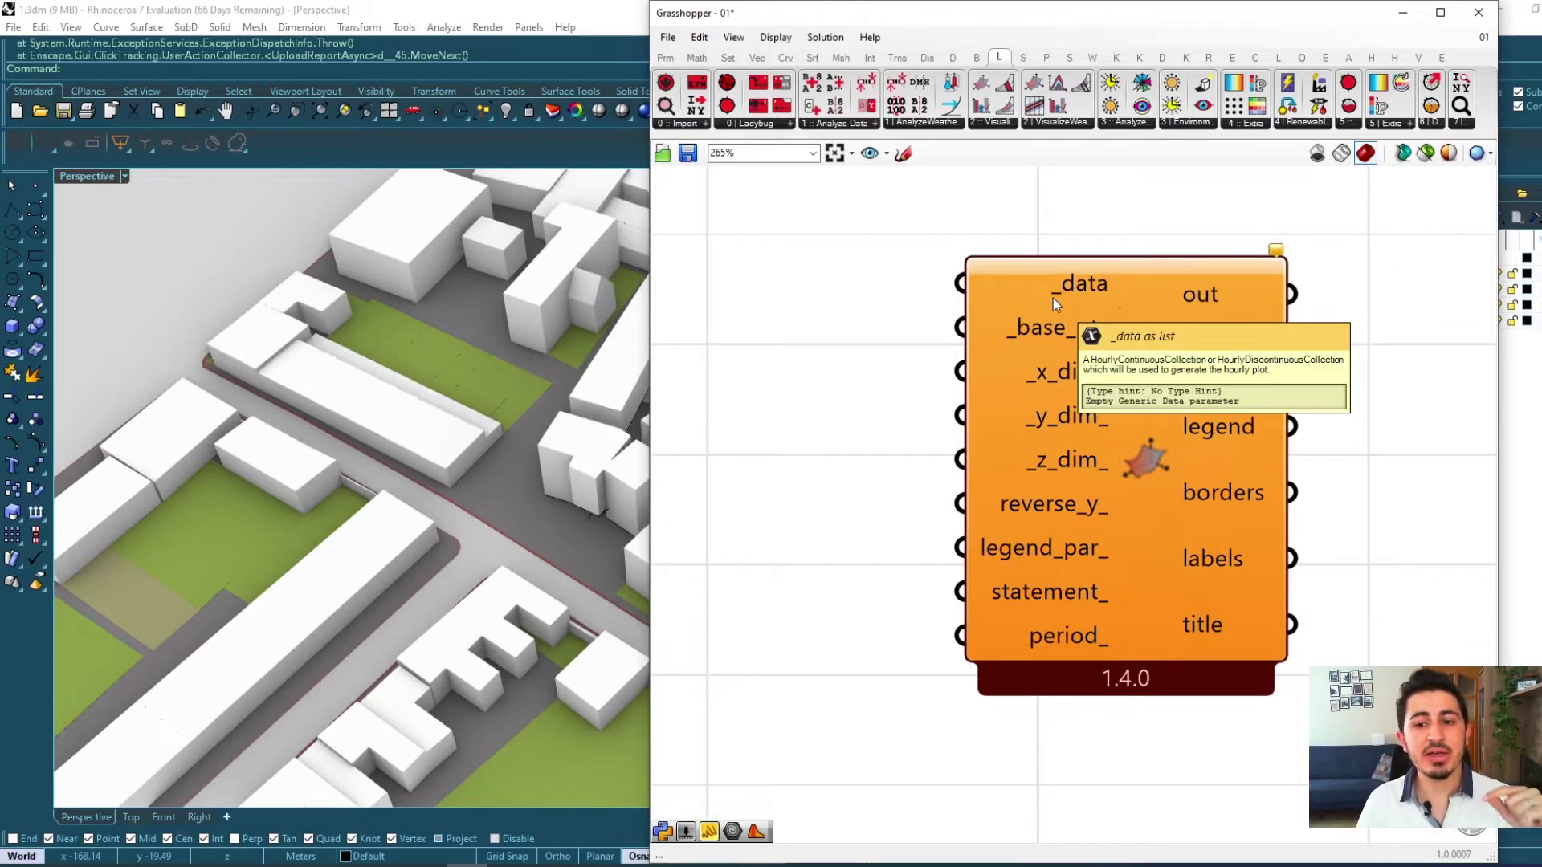
pyautogui.moveTo(873, 240); pyautogui.dragTo(1126, 302)
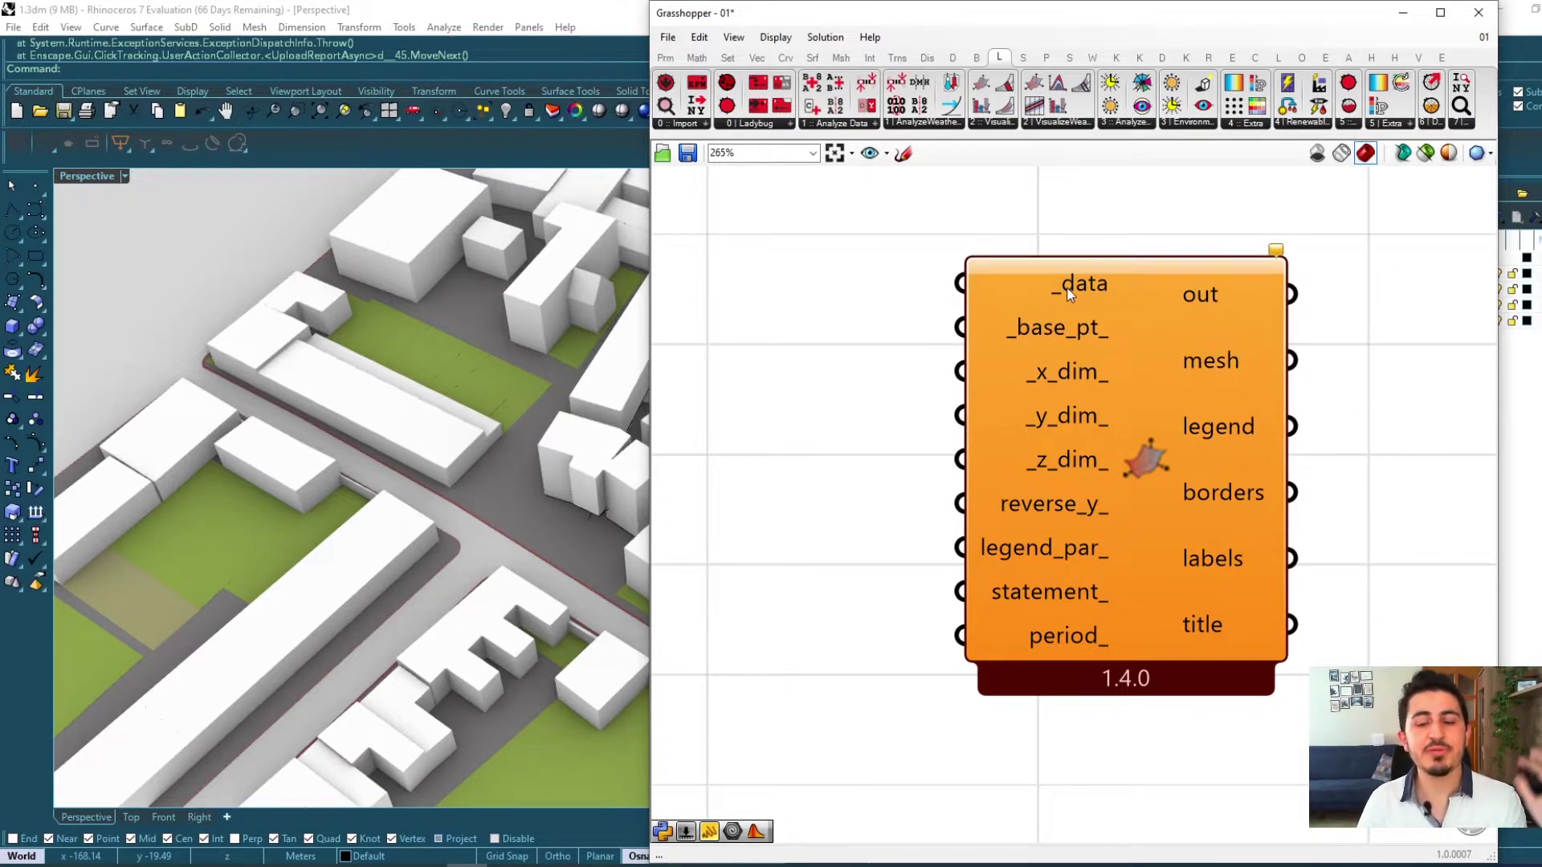
pyautogui.moveTo(1169, 312)
pyautogui.mouseDown()
pyautogui.moveTo(1148, 312)
pyautogui.moveTo(1171, 305)
pyautogui.mouseUp()
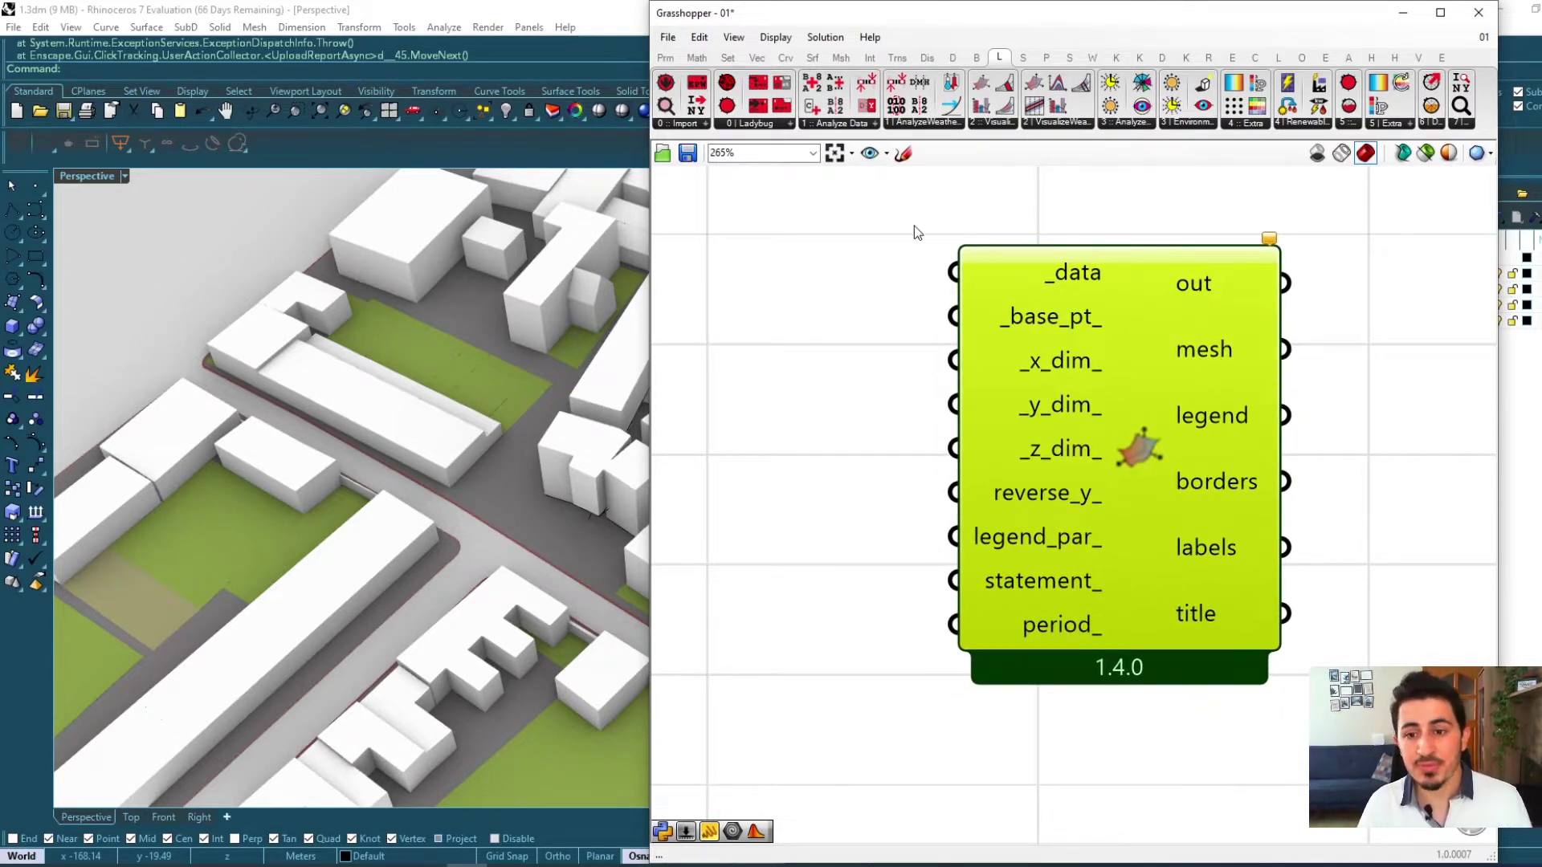
pyautogui.moveTo(912, 224); pyautogui.dragTo(1131, 302)
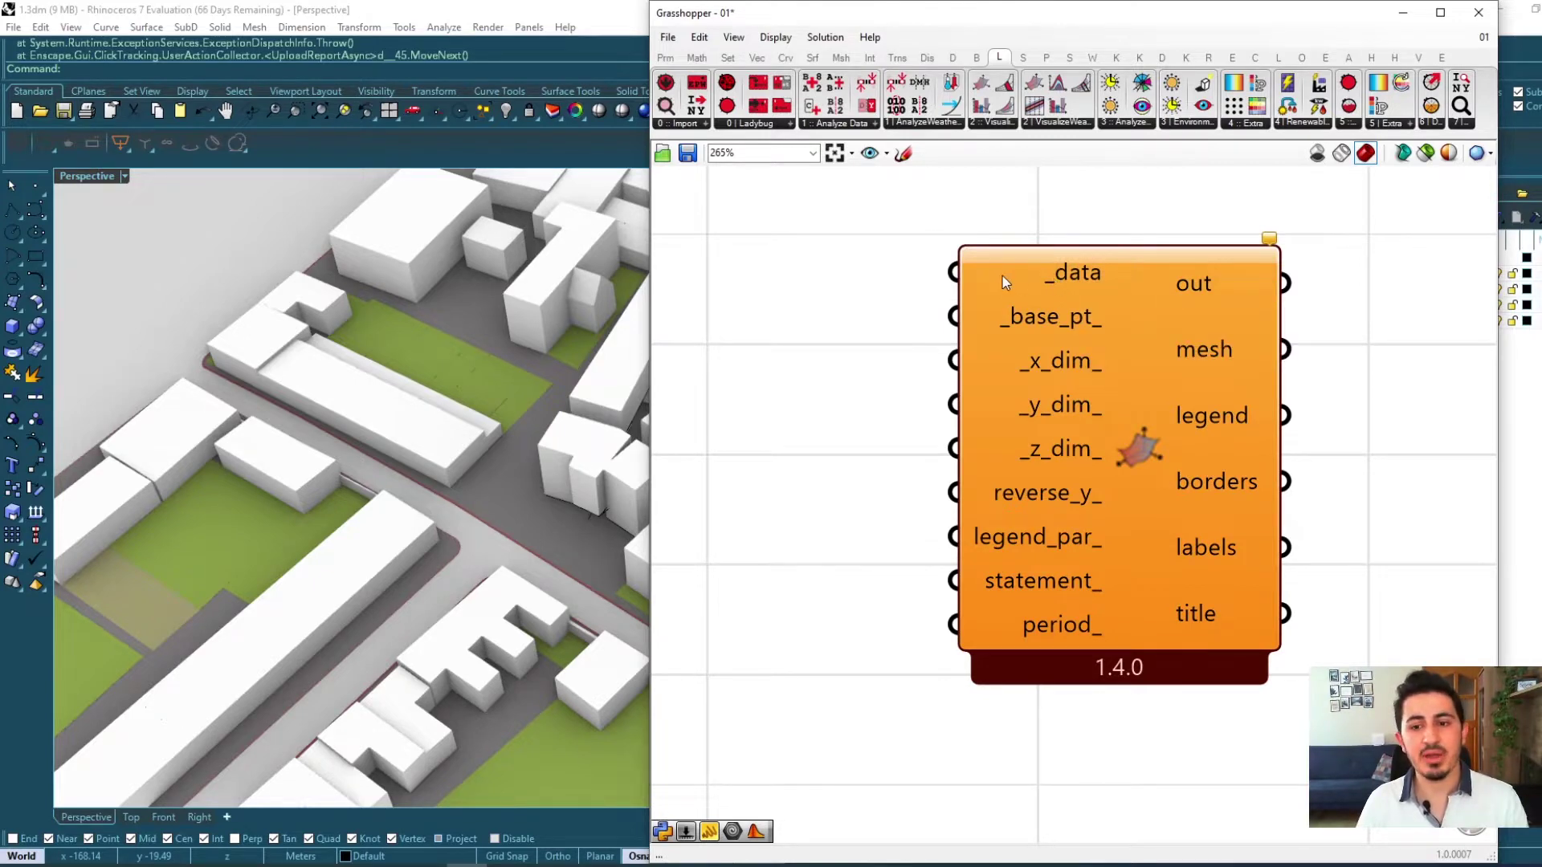
# Step: Review the Hourly Plot's _base_pt_, _x_dim_, _y_dim_ and _z_dim_ inputs against the full site model in the viewport
pyautogui.moveTo(866, 304); pyautogui.dragTo(1110, 340)
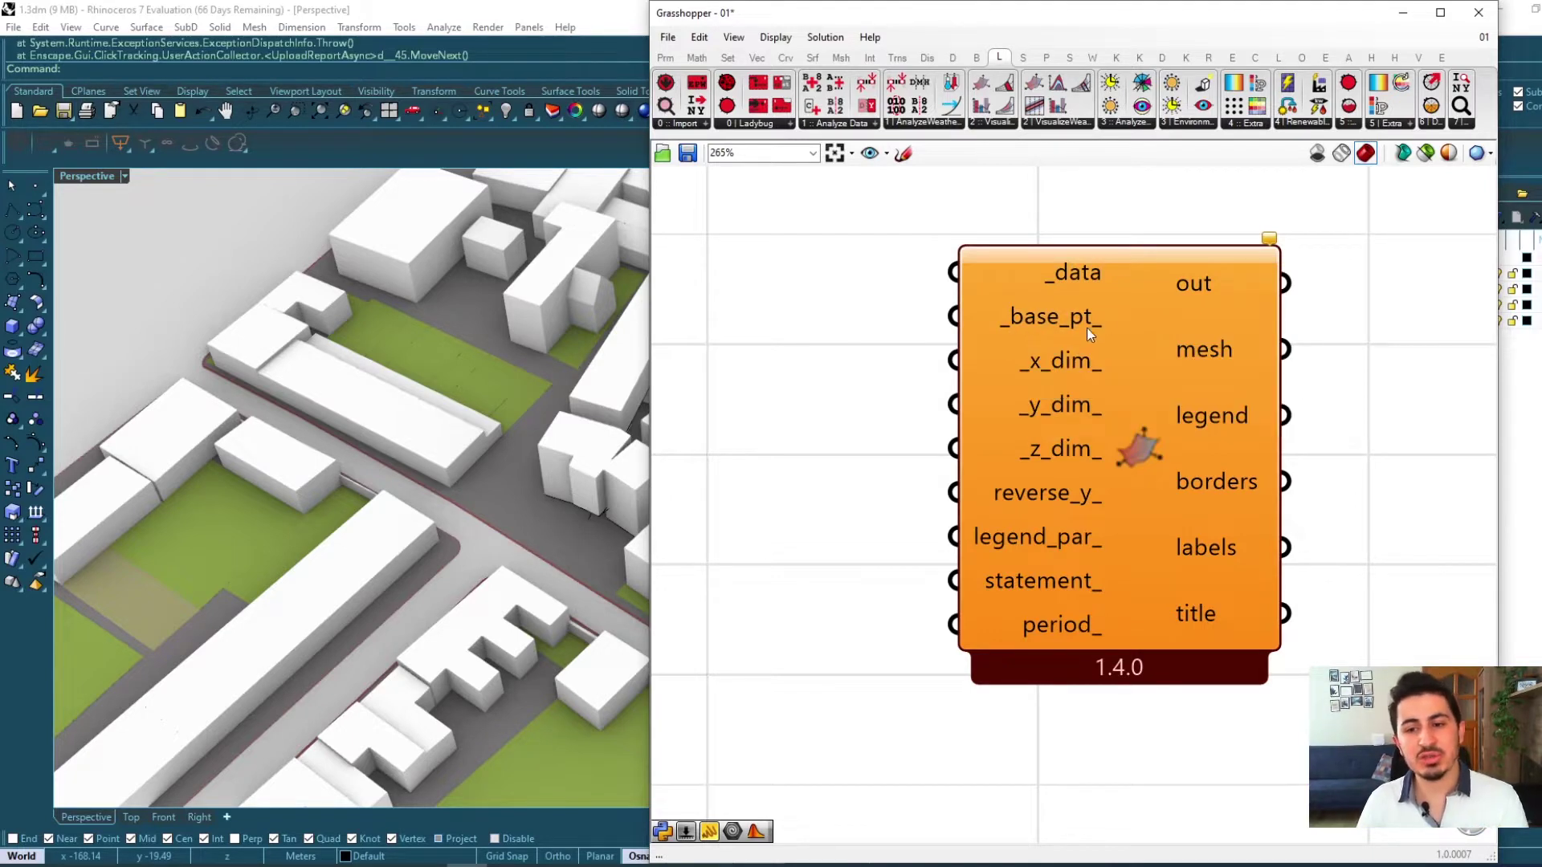
pyautogui.moveTo(1006, 326)
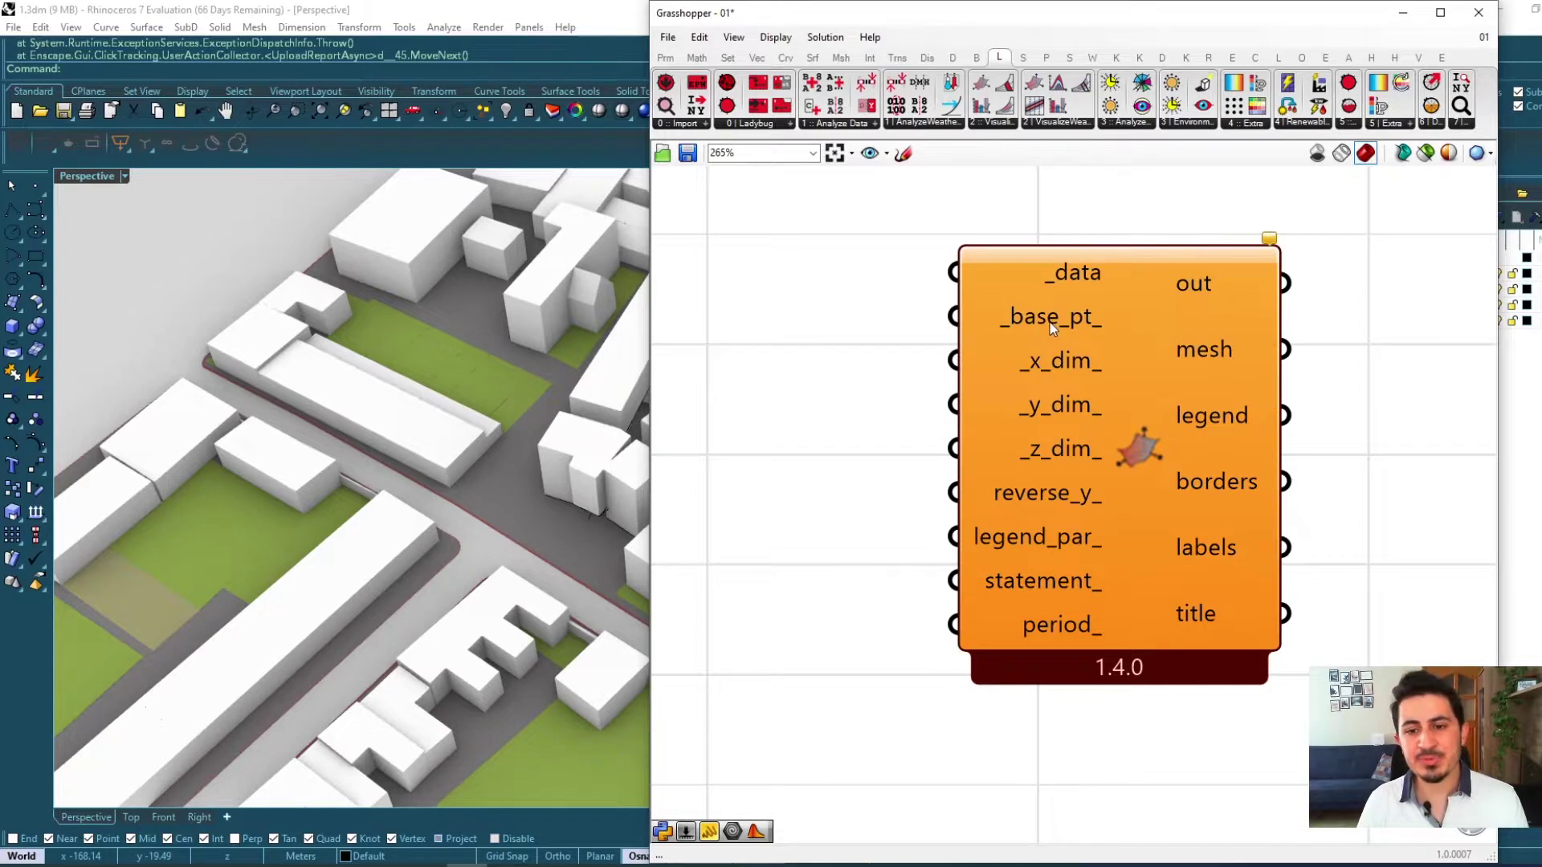
pyautogui.scroll(-5, 413, 478)
pyautogui.moveTo(414, 478); pyautogui.dragTo(524, 495, button='right')
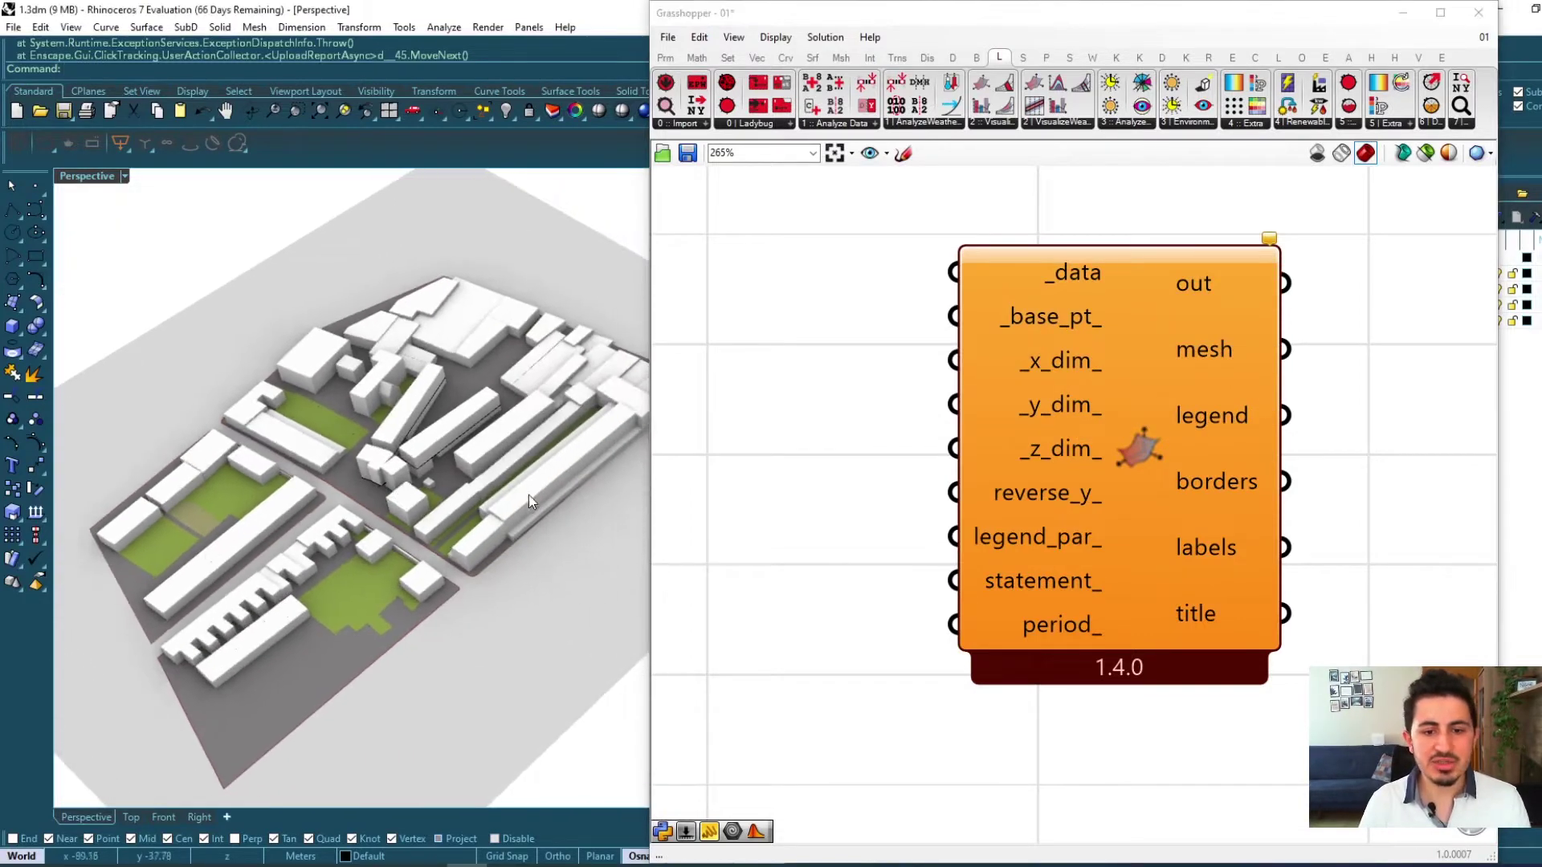
pyautogui.moveTo(816, 331); pyautogui.dragTo(1124, 388)
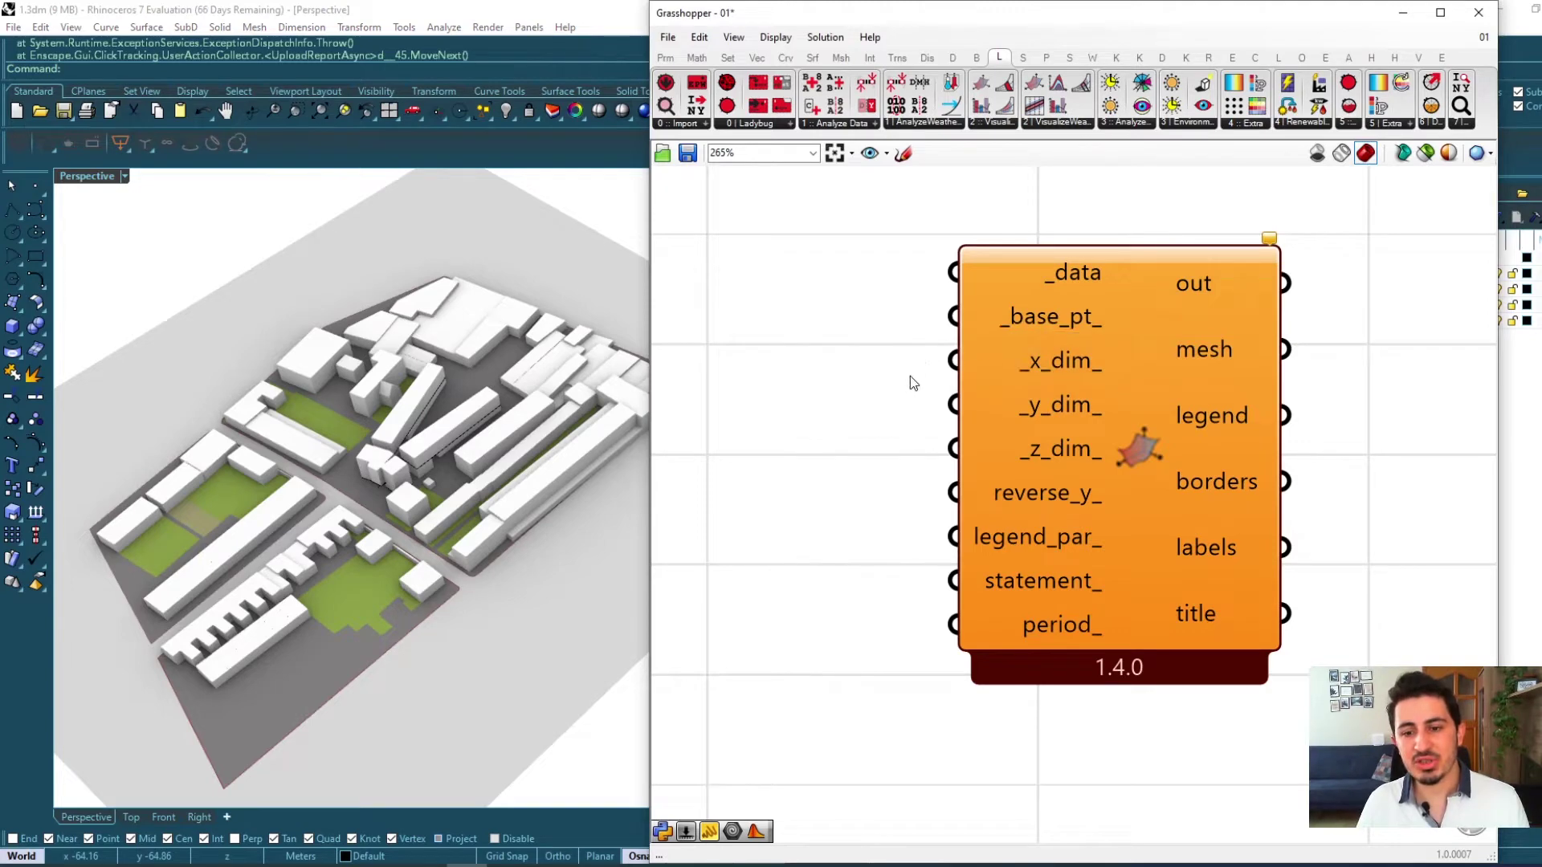
pyautogui.moveTo(912, 378); pyautogui.dragTo(1109, 472)
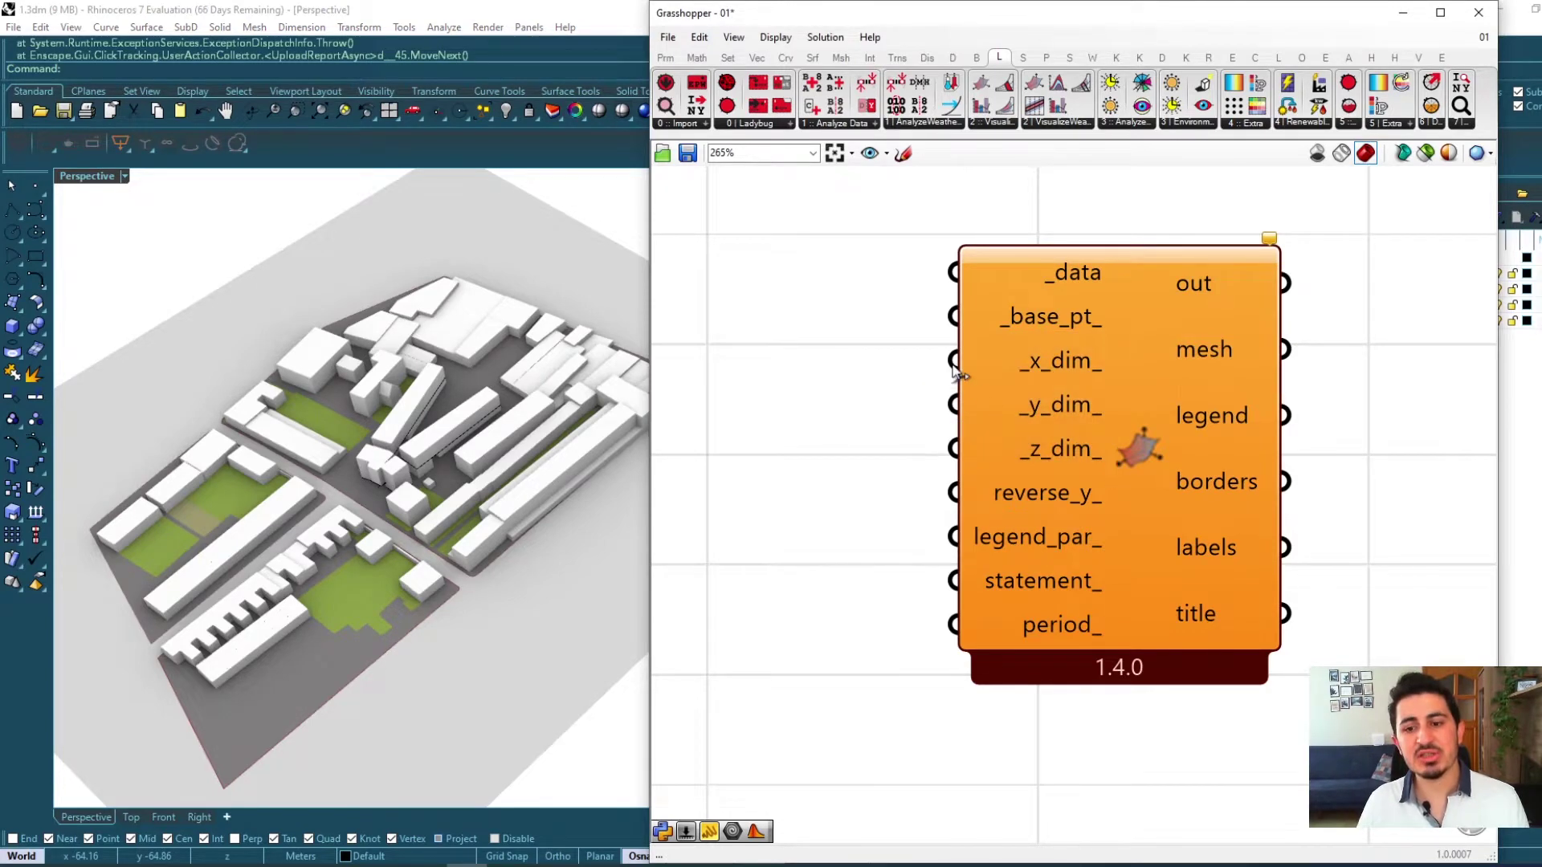
pyautogui.moveTo(912, 338); pyautogui.dragTo(1120, 474)
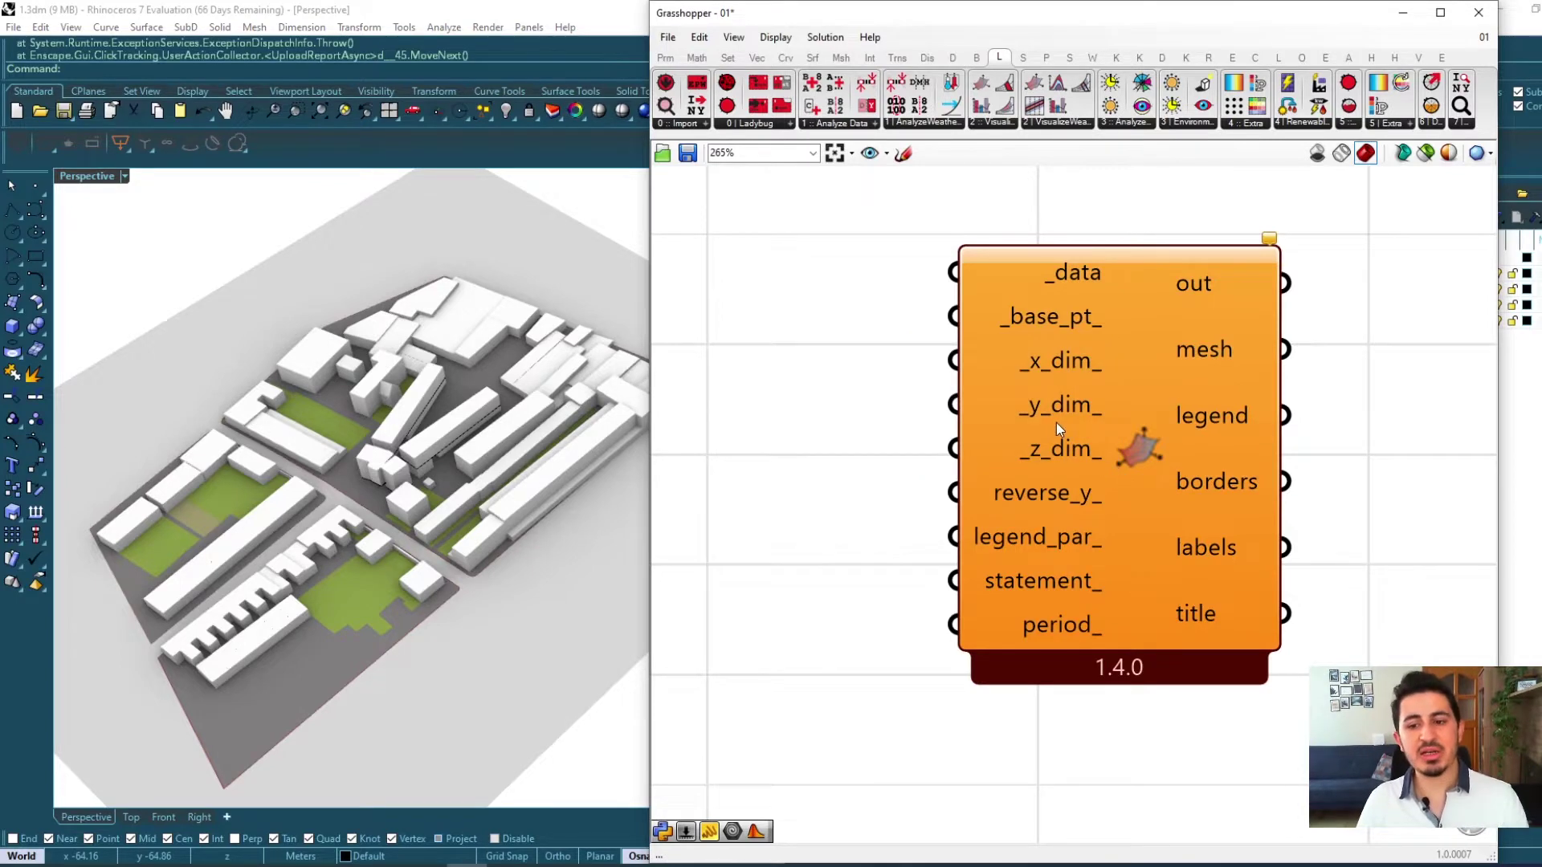
# Step: Review the Hourly Plot's reverse_y_, legend_par_, statement_ and period_ inputs, and return to its _data input
pyautogui.moveTo(884, 558); pyautogui.dragTo(1117, 601)
pyautogui.moveTo(911, 478); pyautogui.dragTo(1115, 663)
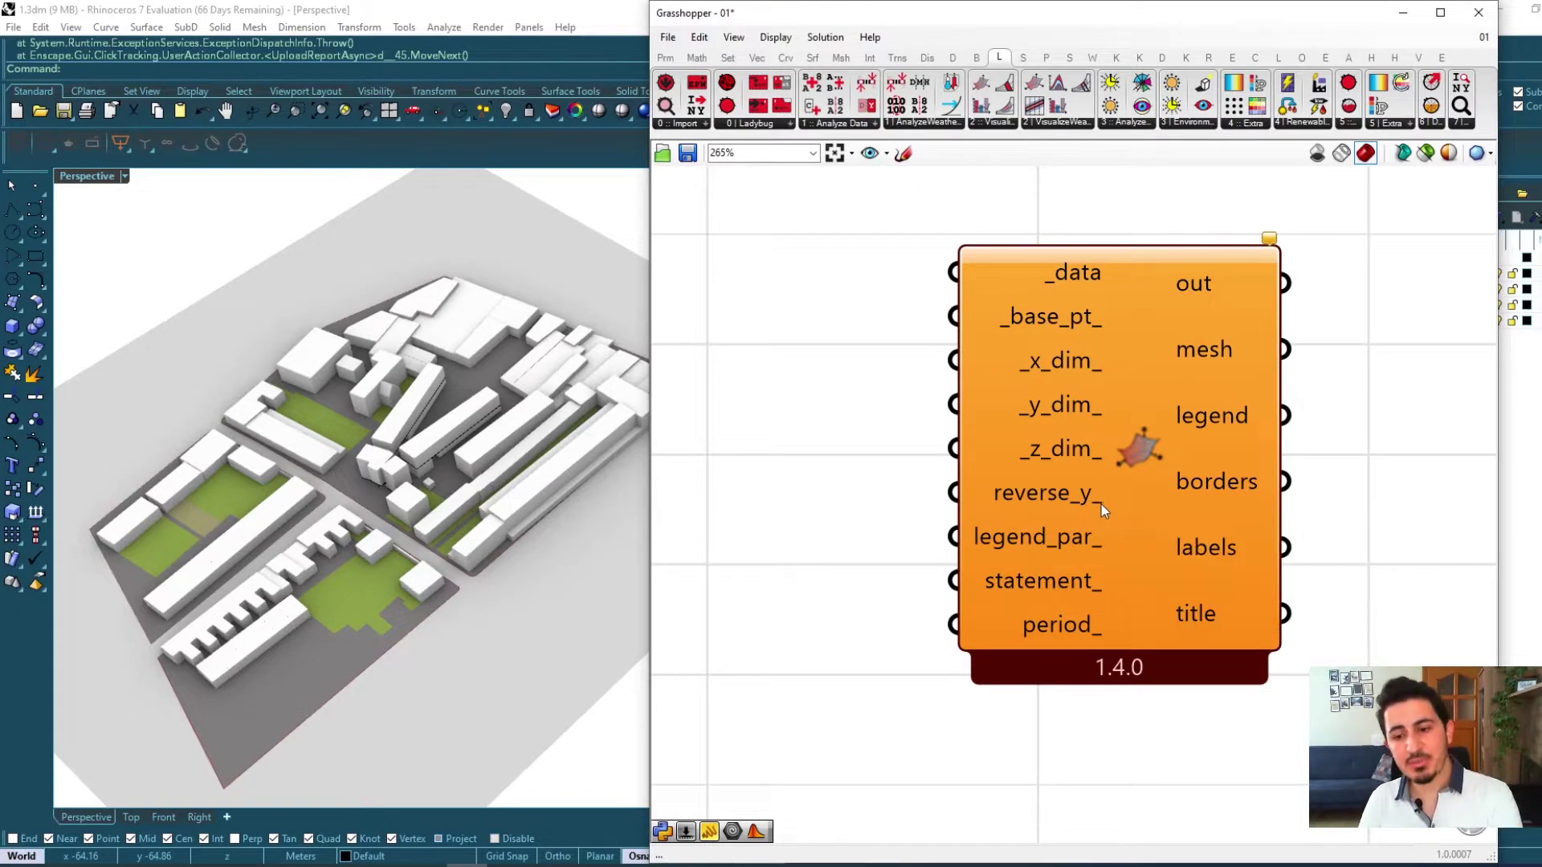
pyautogui.moveTo(1099, 601)
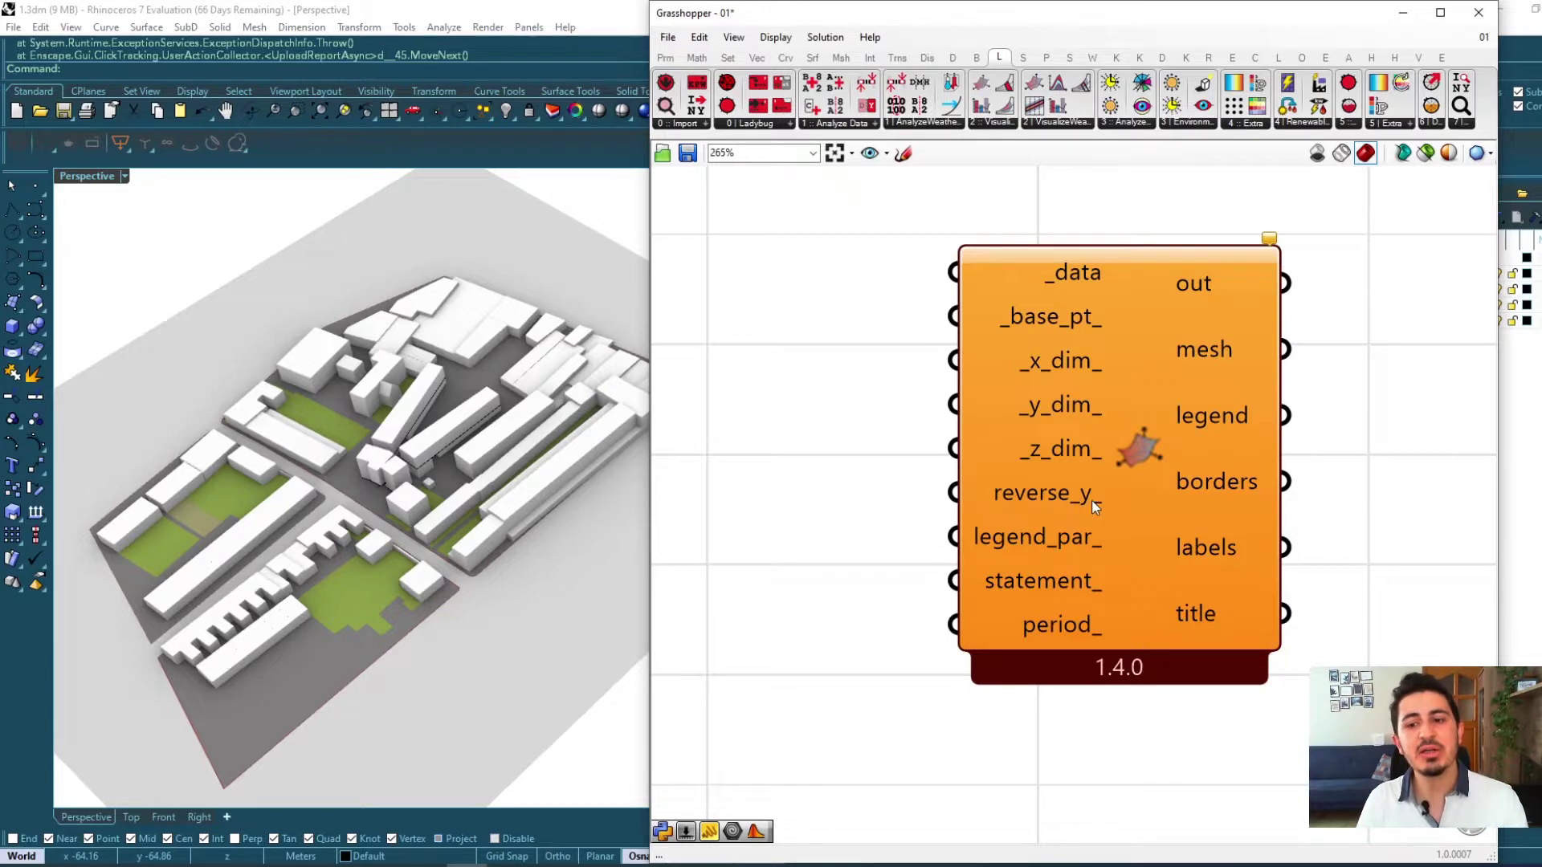
pyautogui.moveTo(1107, 445); pyautogui.dragTo(1086, 453)
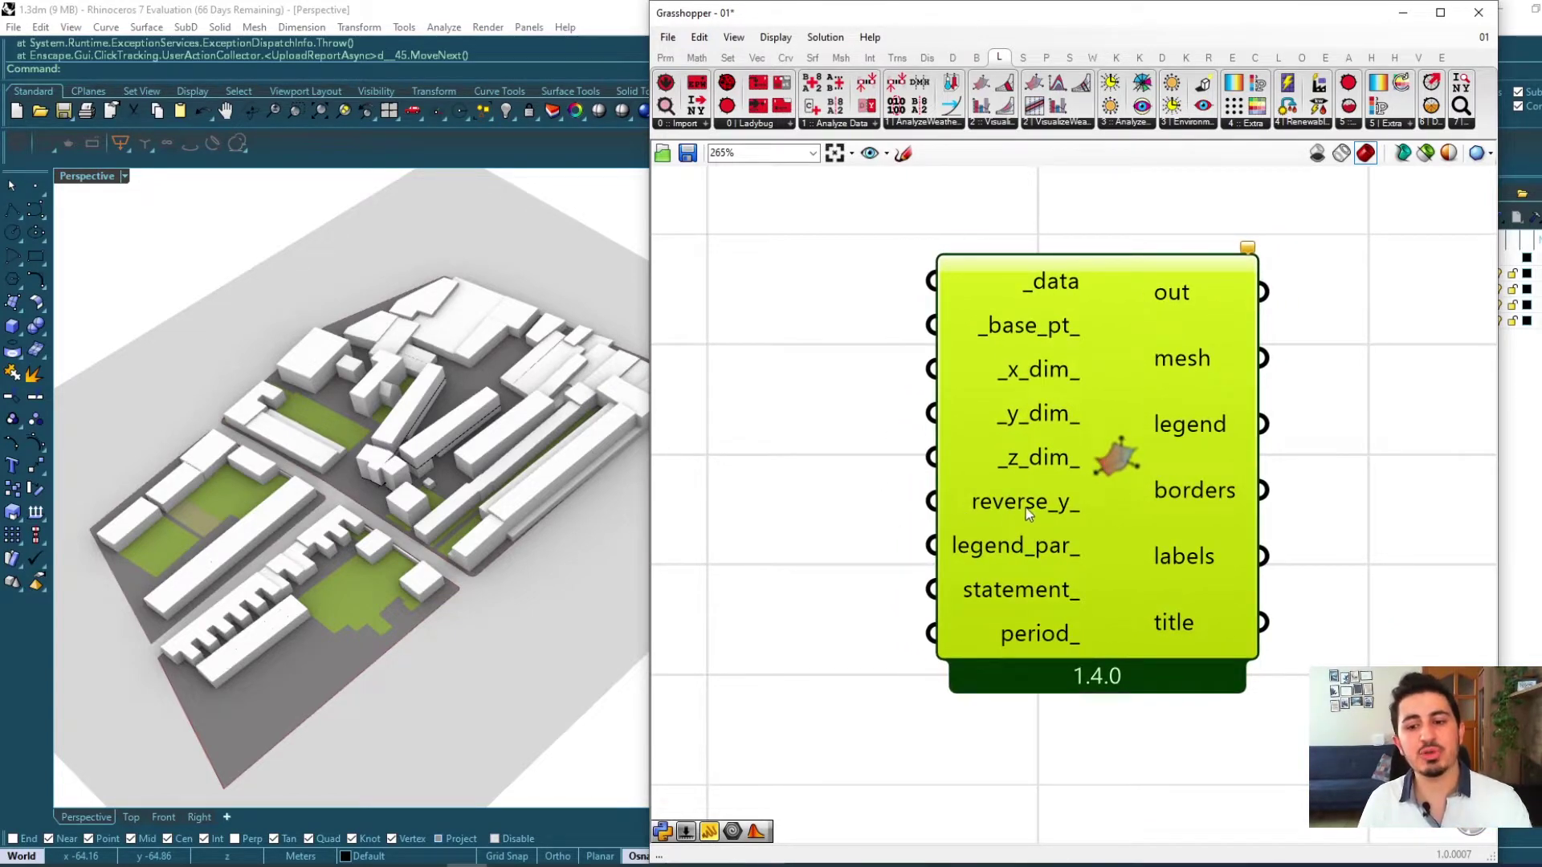
pyautogui.moveTo(838, 480)
pyautogui.mouseDown()
pyautogui.moveTo(948, 654)
pyautogui.moveTo(1113, 696)
pyautogui.mouseUp()
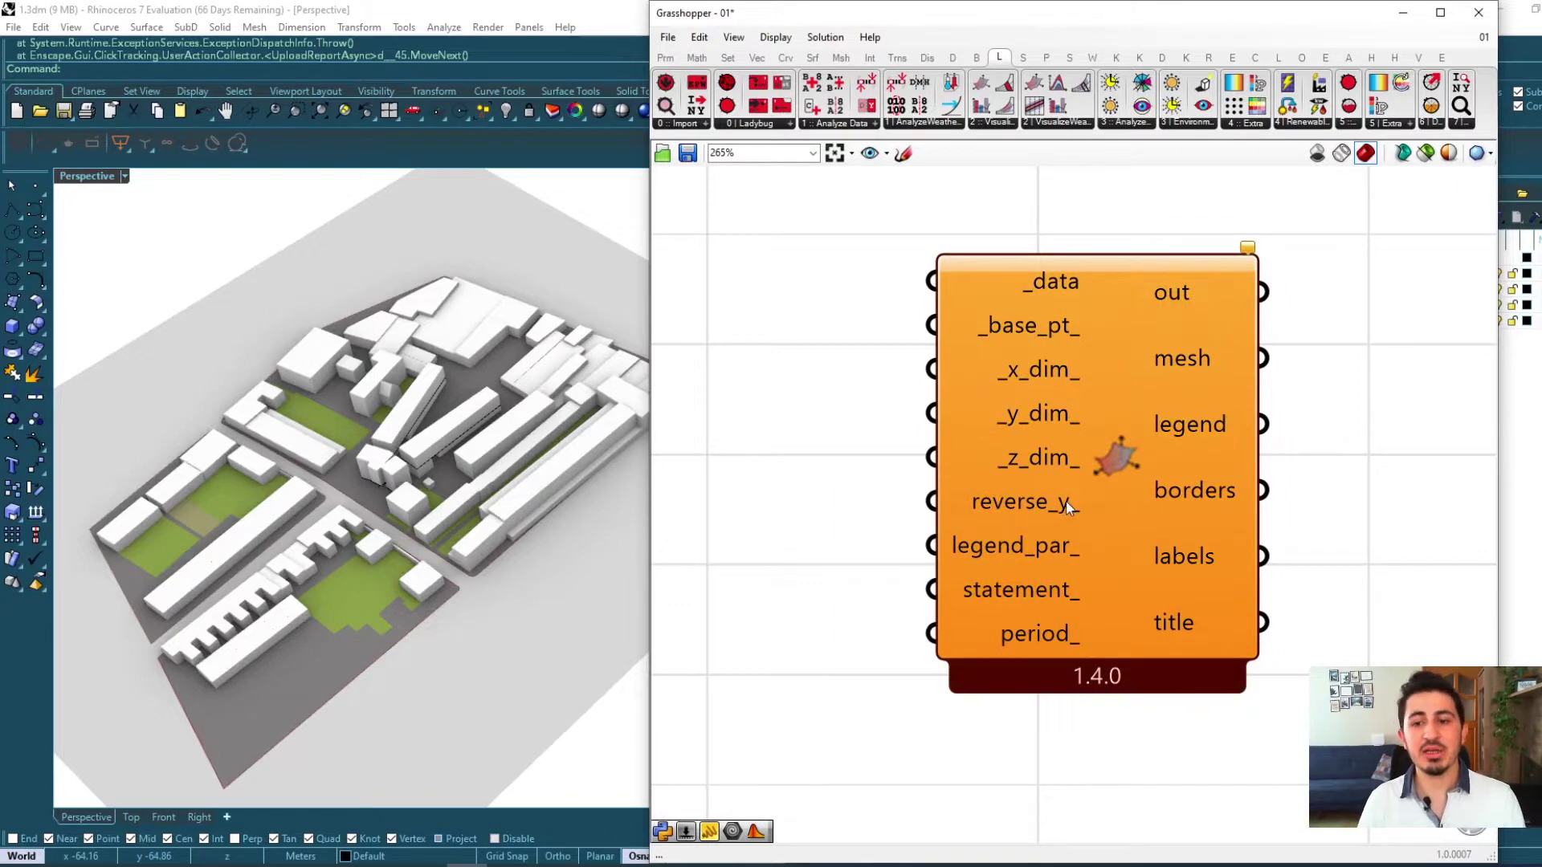
pyautogui.scroll(-2, 1067, 502)
pyautogui.moveTo(1062, 501); pyautogui.dragTo(1150, 511, button='right')
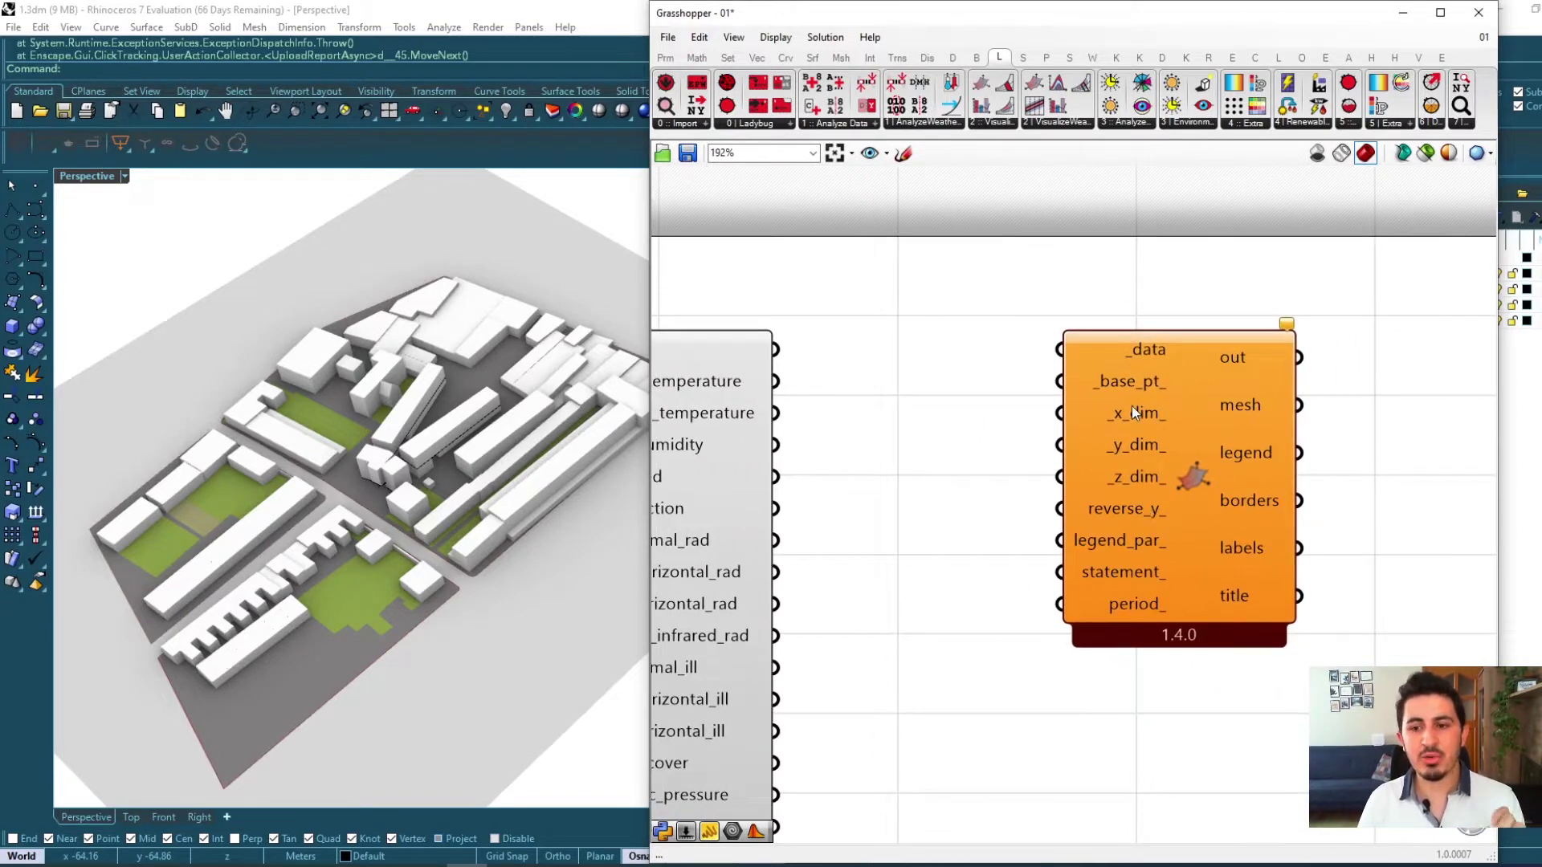
pyautogui.moveTo(1024, 319); pyautogui.dragTo(1182, 371)
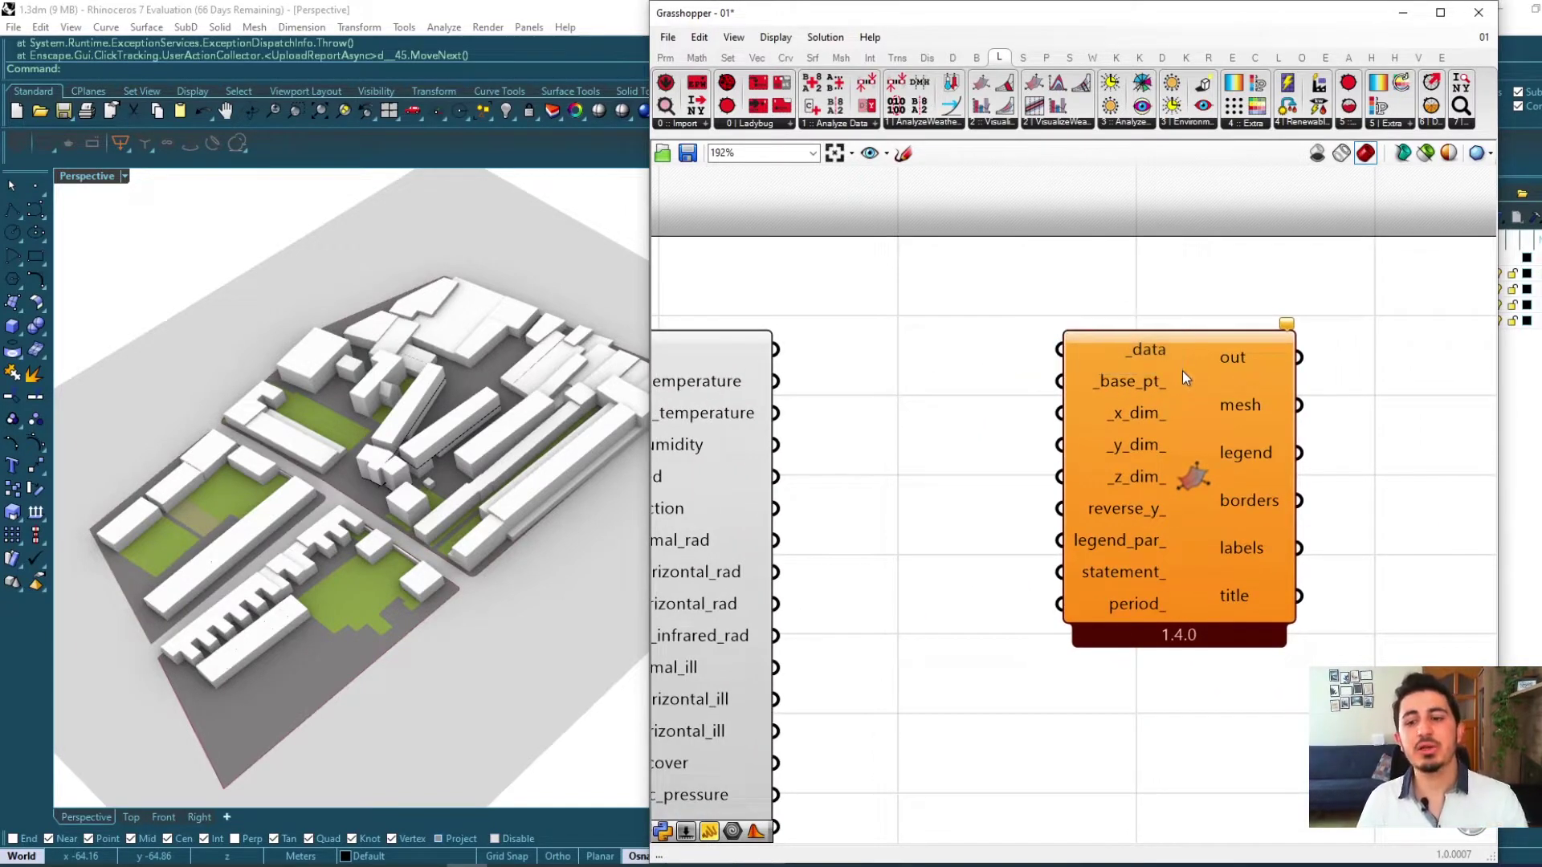
pyautogui.click(1144, 356)
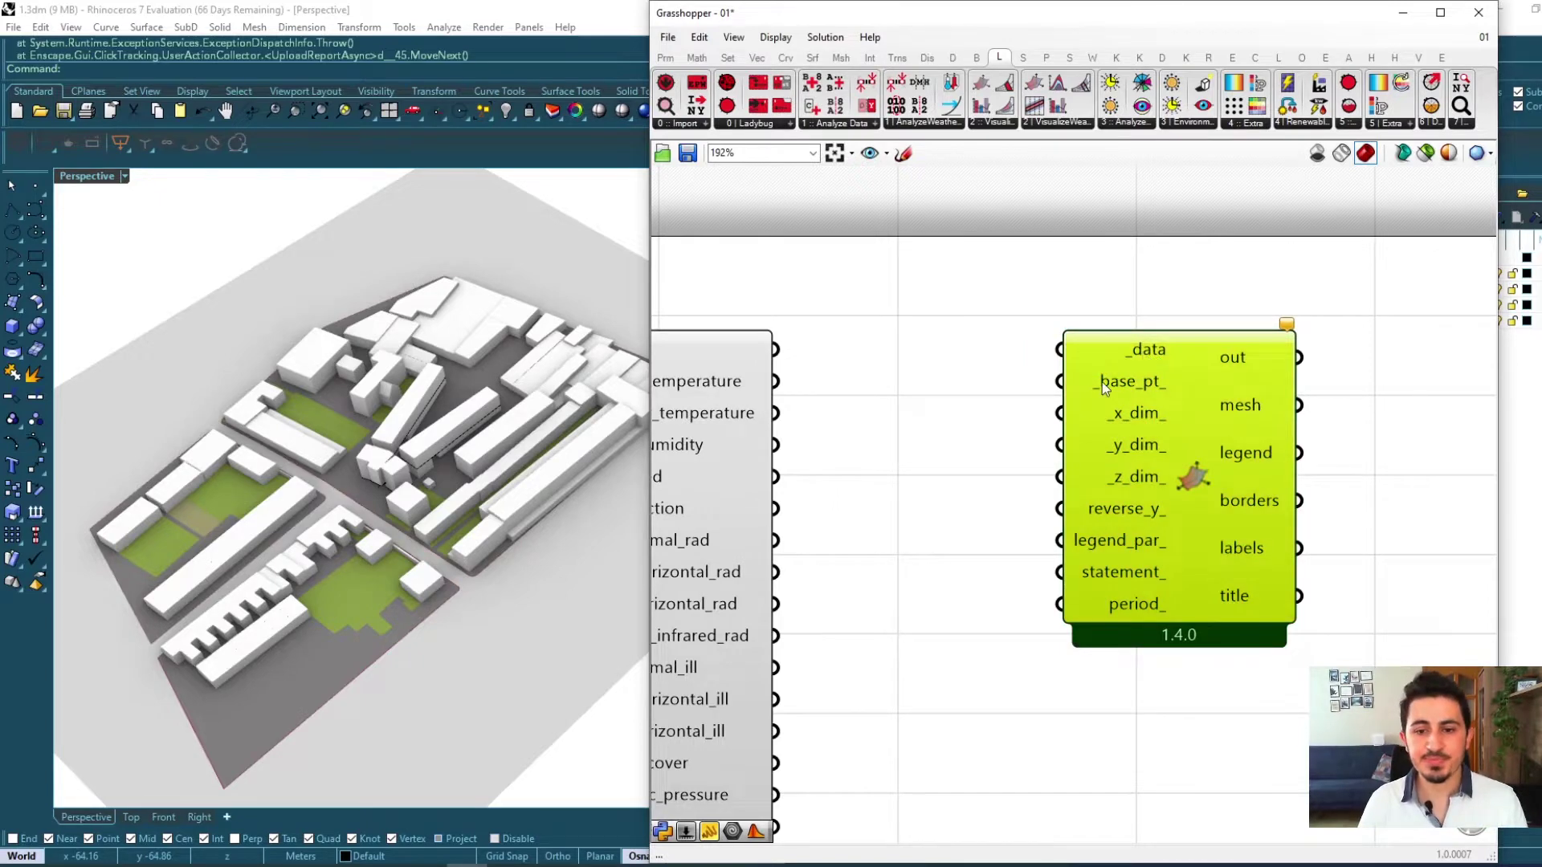
# Step: Connect the EPW component's dry_bulb_temperature output to the Hourly Plot's _data input and reposition the plot component so the wire runs straight
pyautogui.scroll(-1, 1121, 427)
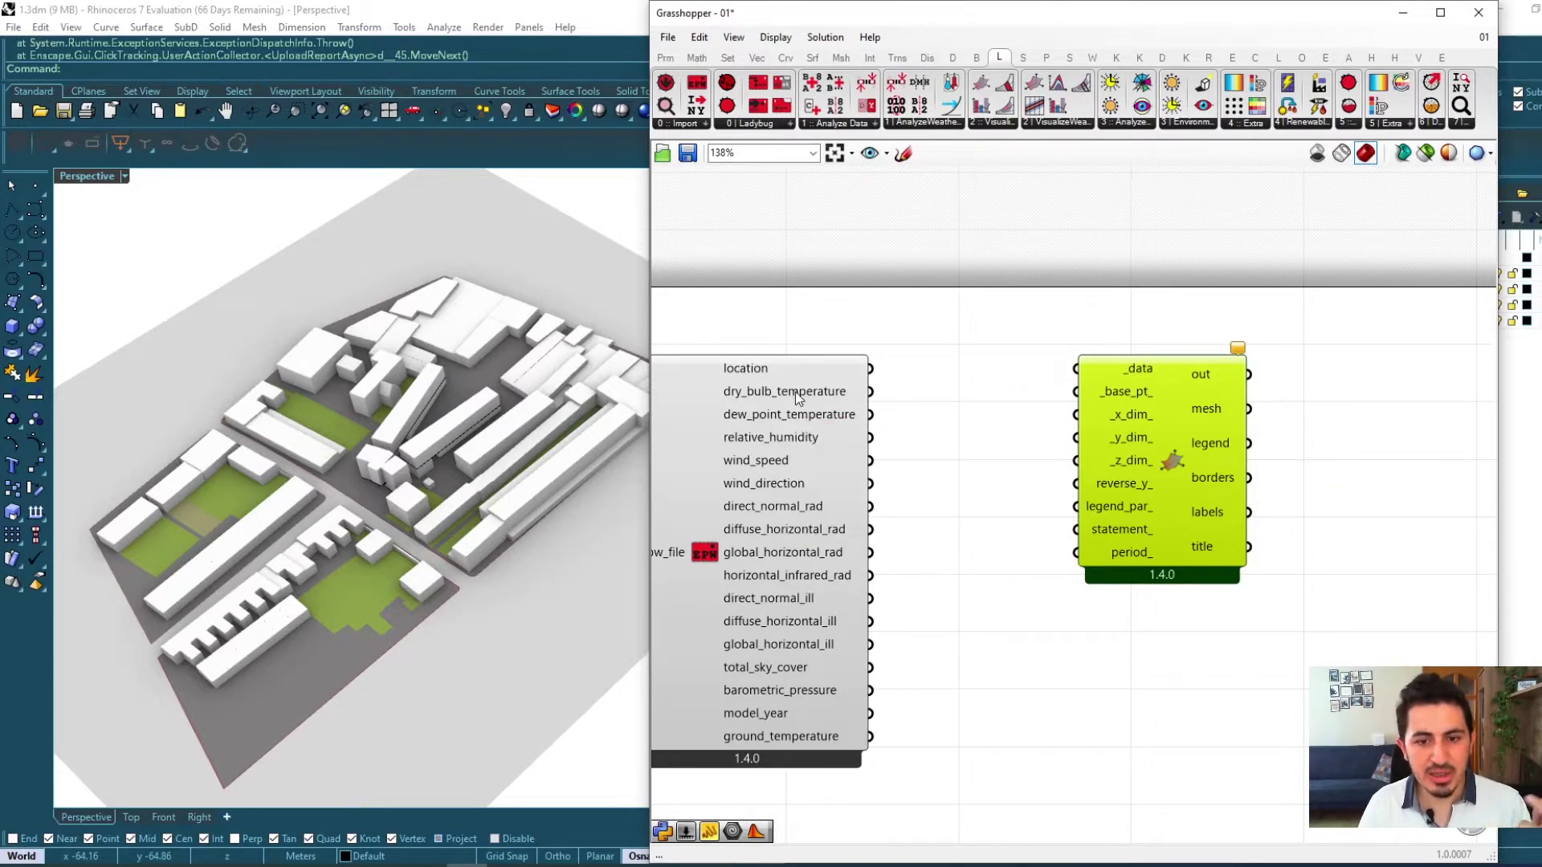
pyautogui.moveTo(815, 392)
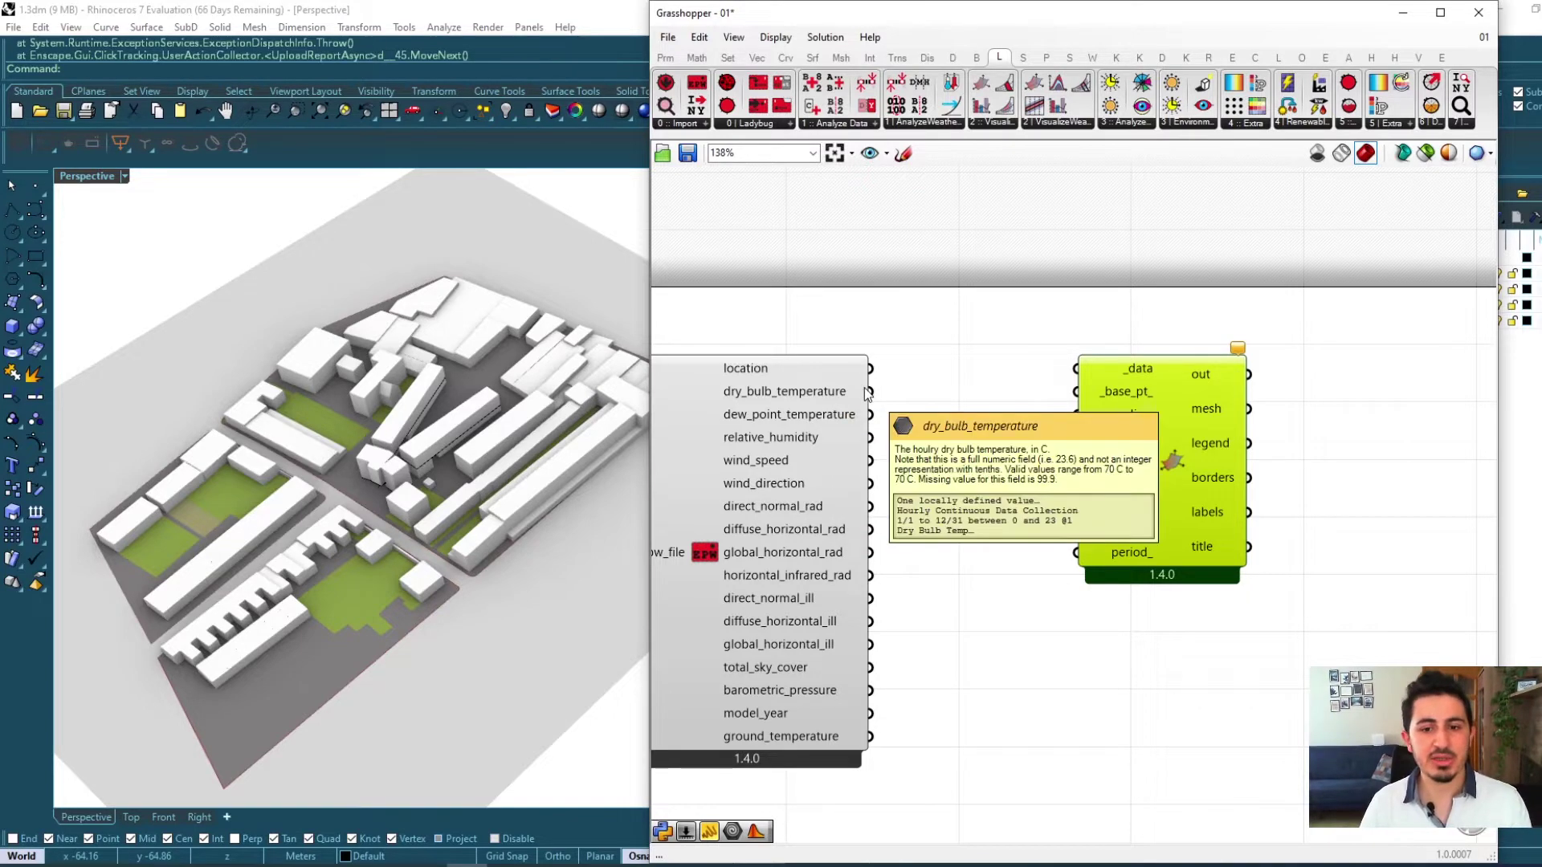
pyautogui.moveTo(752, 552); pyautogui.dragTo(859, 542, button='right')
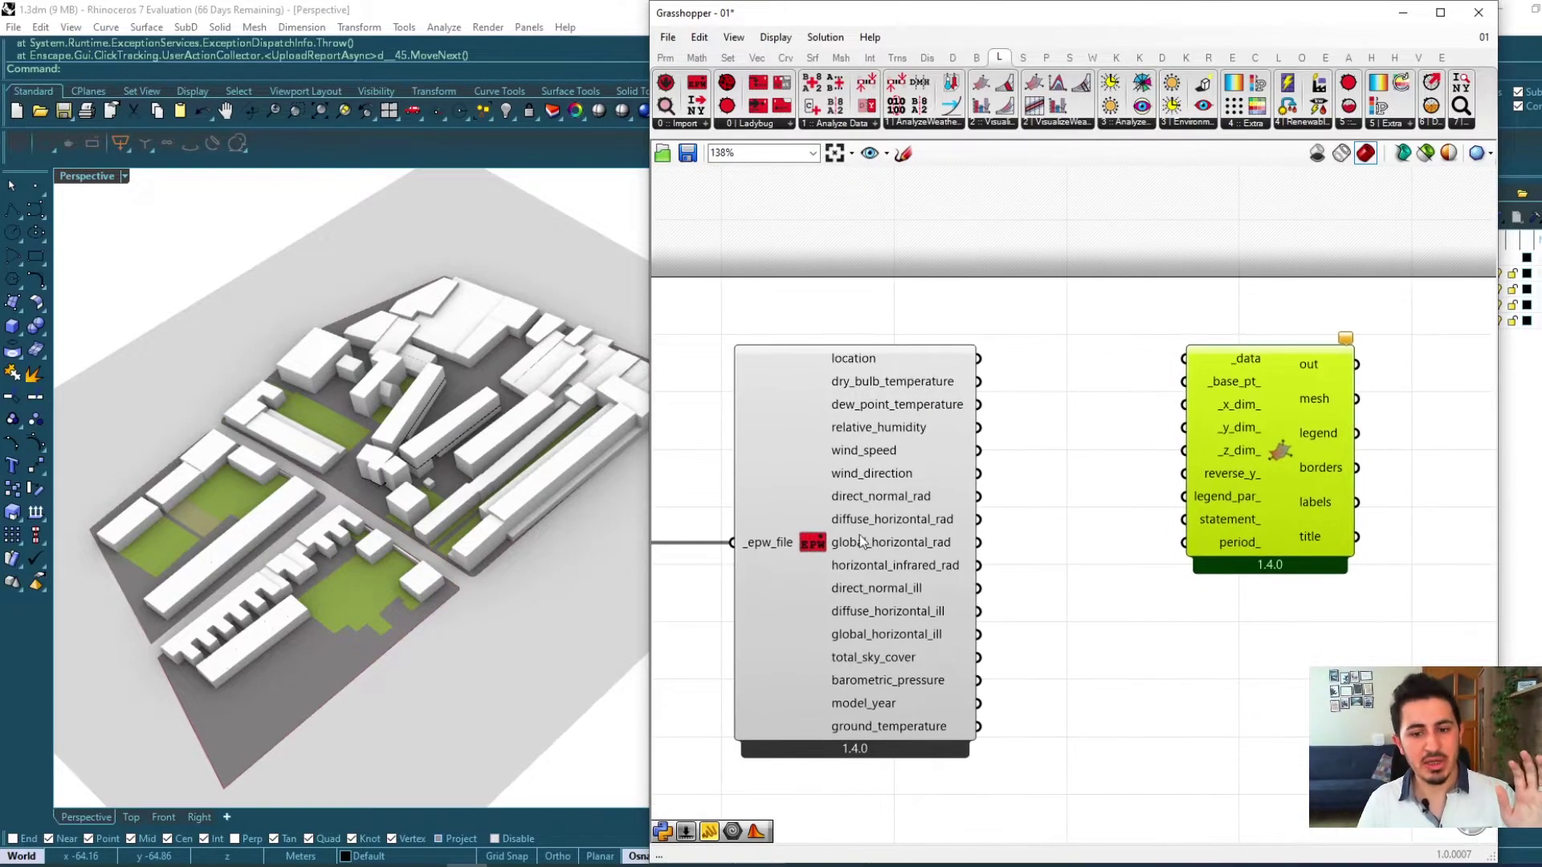
pyautogui.moveTo(861, 543); pyautogui.dragTo(858, 511)
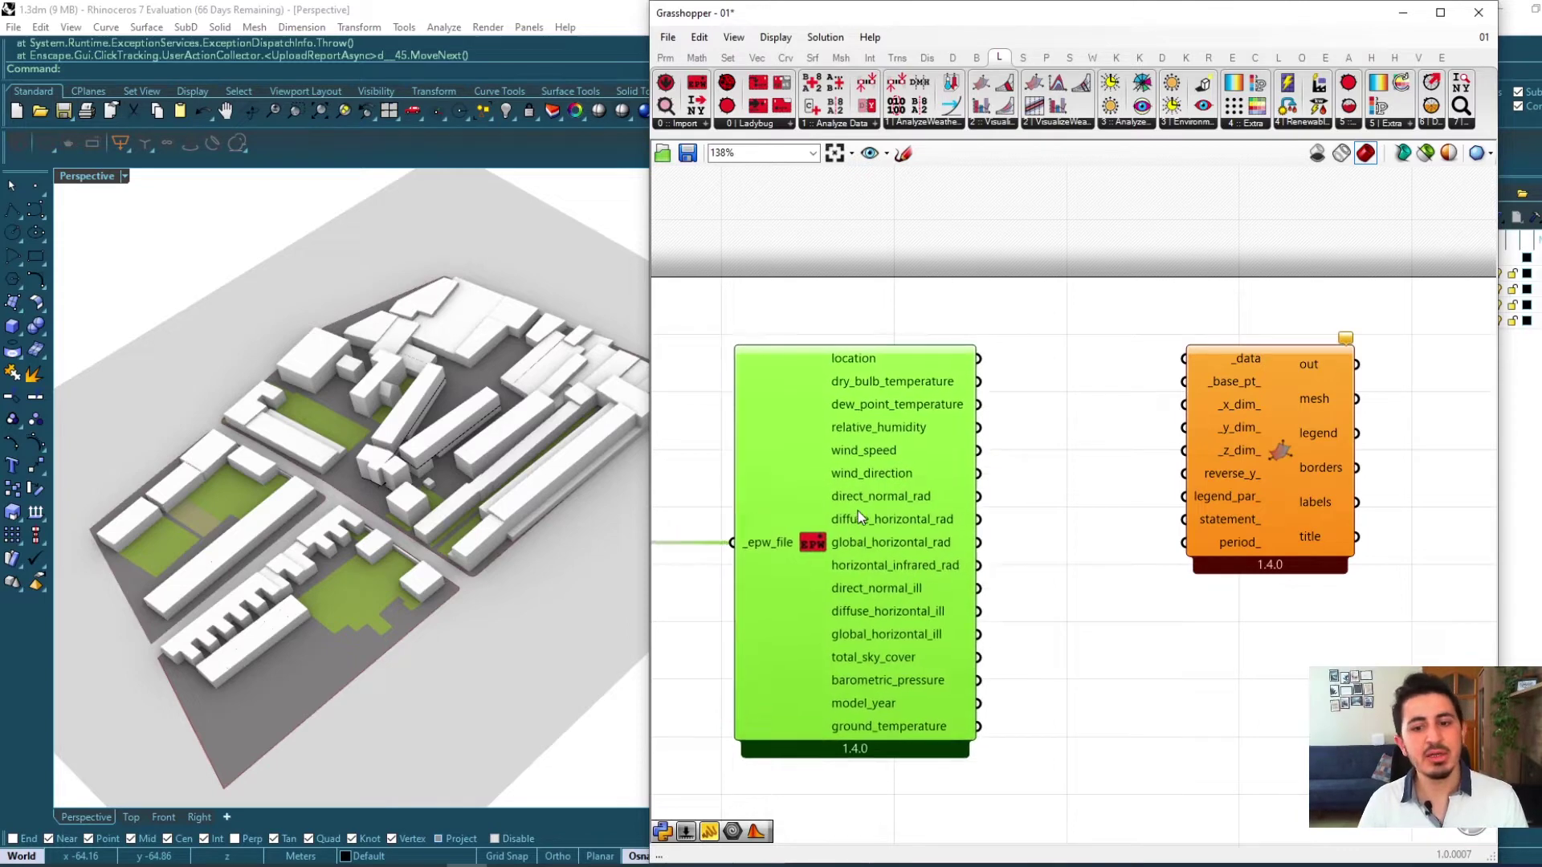
pyautogui.moveTo(860, 511)
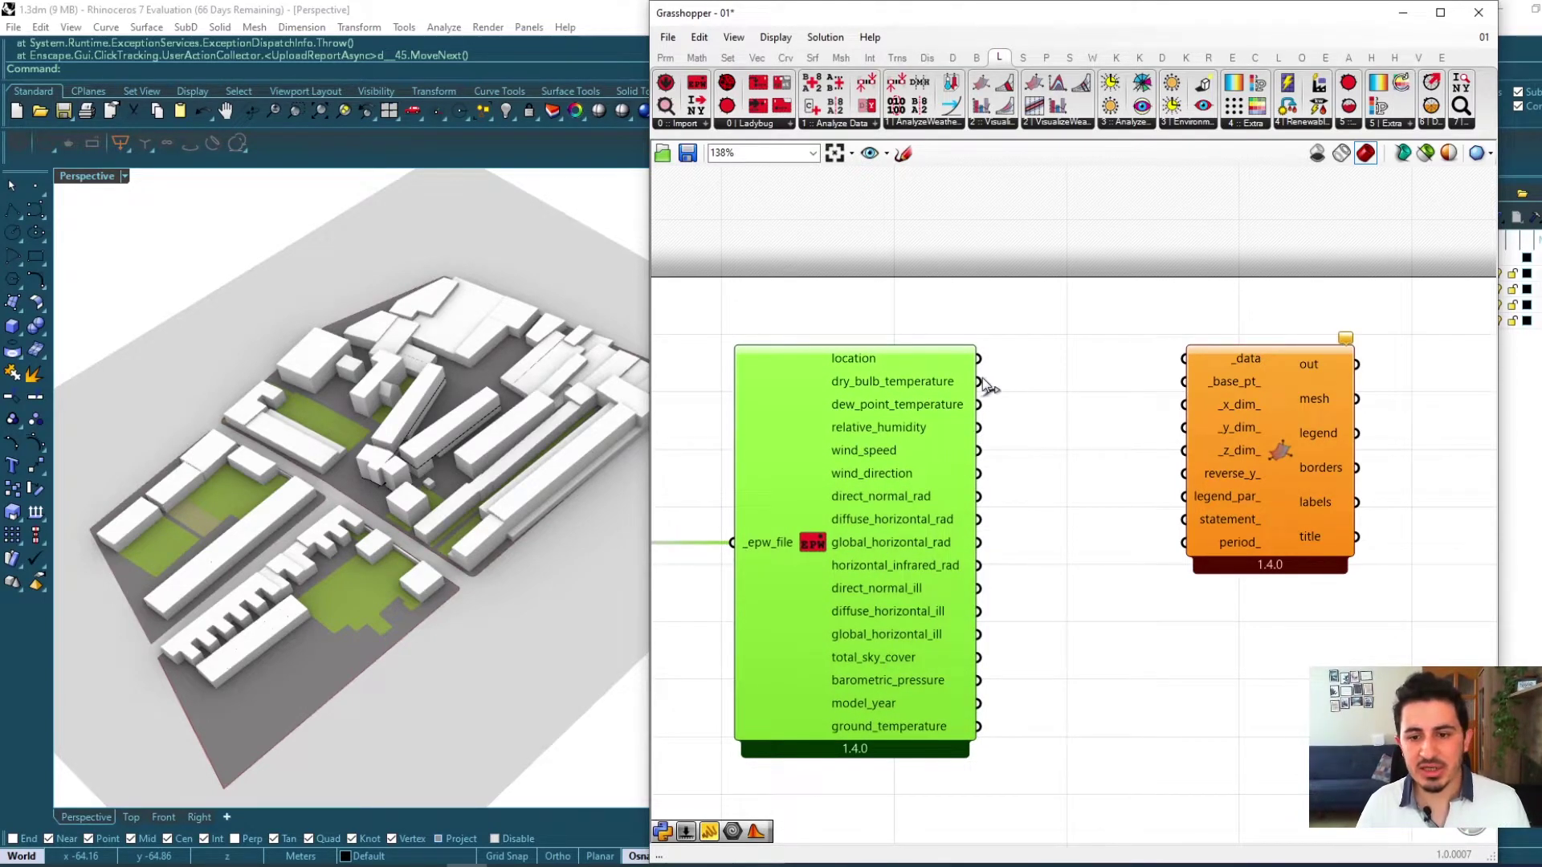
pyautogui.moveTo(979, 381); pyautogui.dragTo(1184, 358)
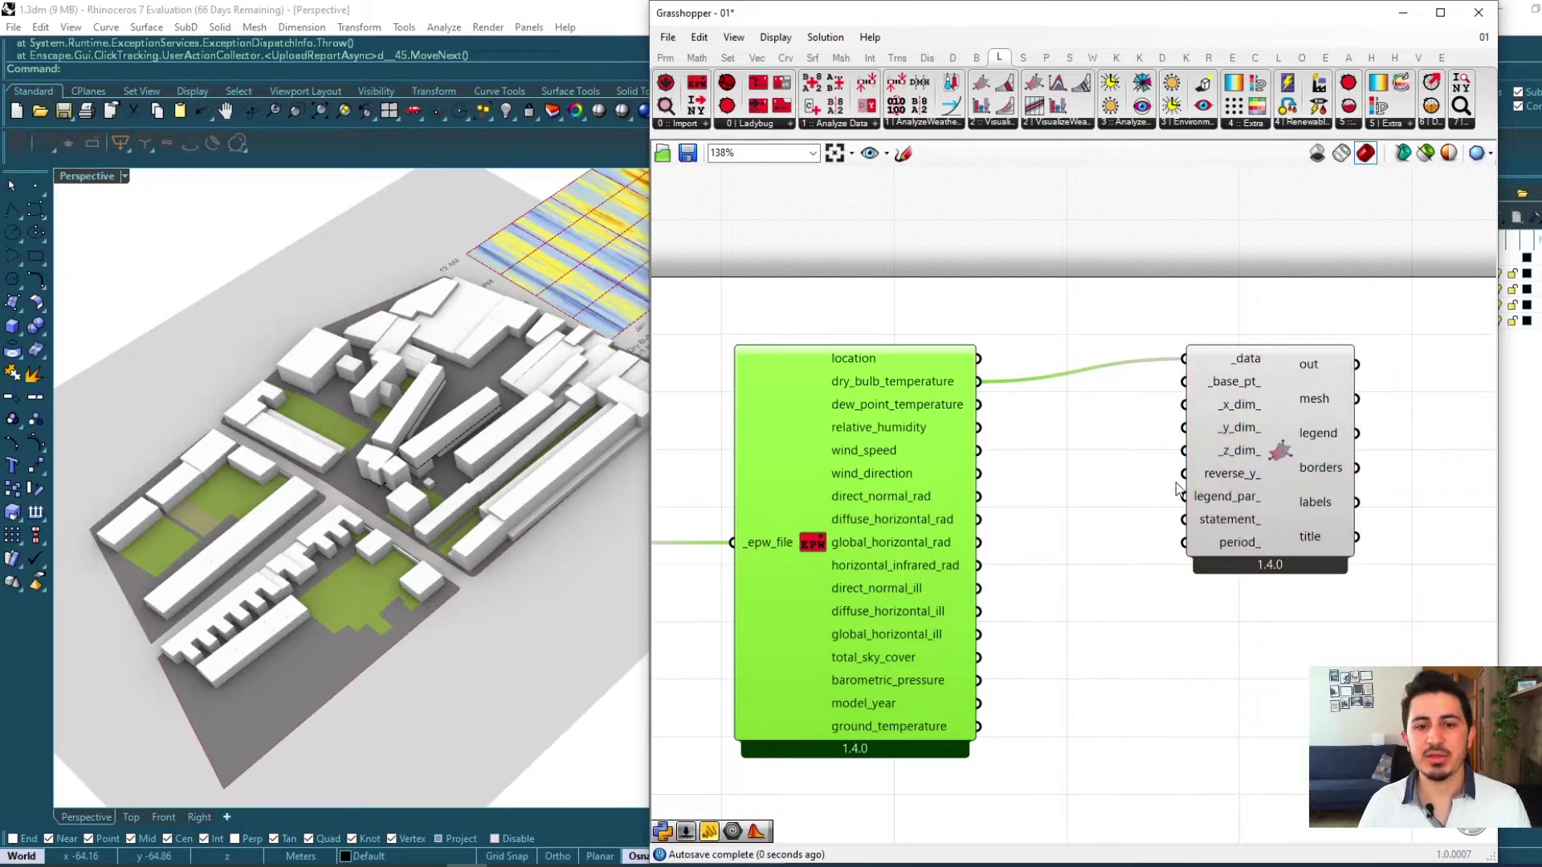
pyautogui.moveTo(1241, 431)
pyautogui.mouseDown()
pyautogui.moveTo(1254, 435)
pyautogui.moveTo(1244, 450)
pyautogui.mouseUp()
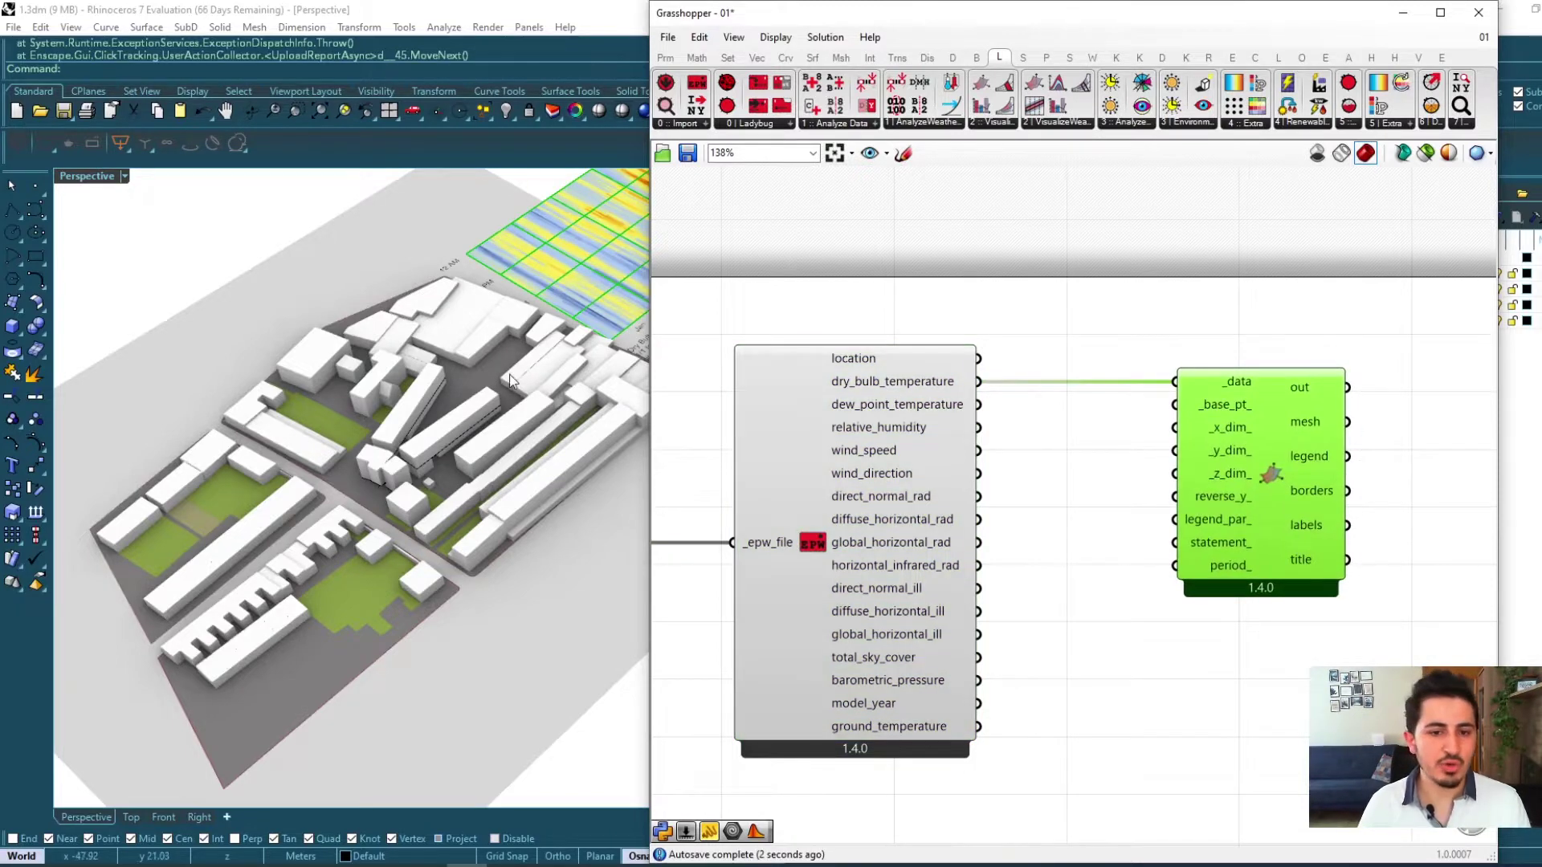
# Step: Minimise the Grasshopper window and hide every Rhino layer except Default
pyautogui.keyDown('shift'); pyautogui.moveTo(514, 382); pyautogui.dragTo(254, 551, button='right'); pyautogui.keyUp('shift')
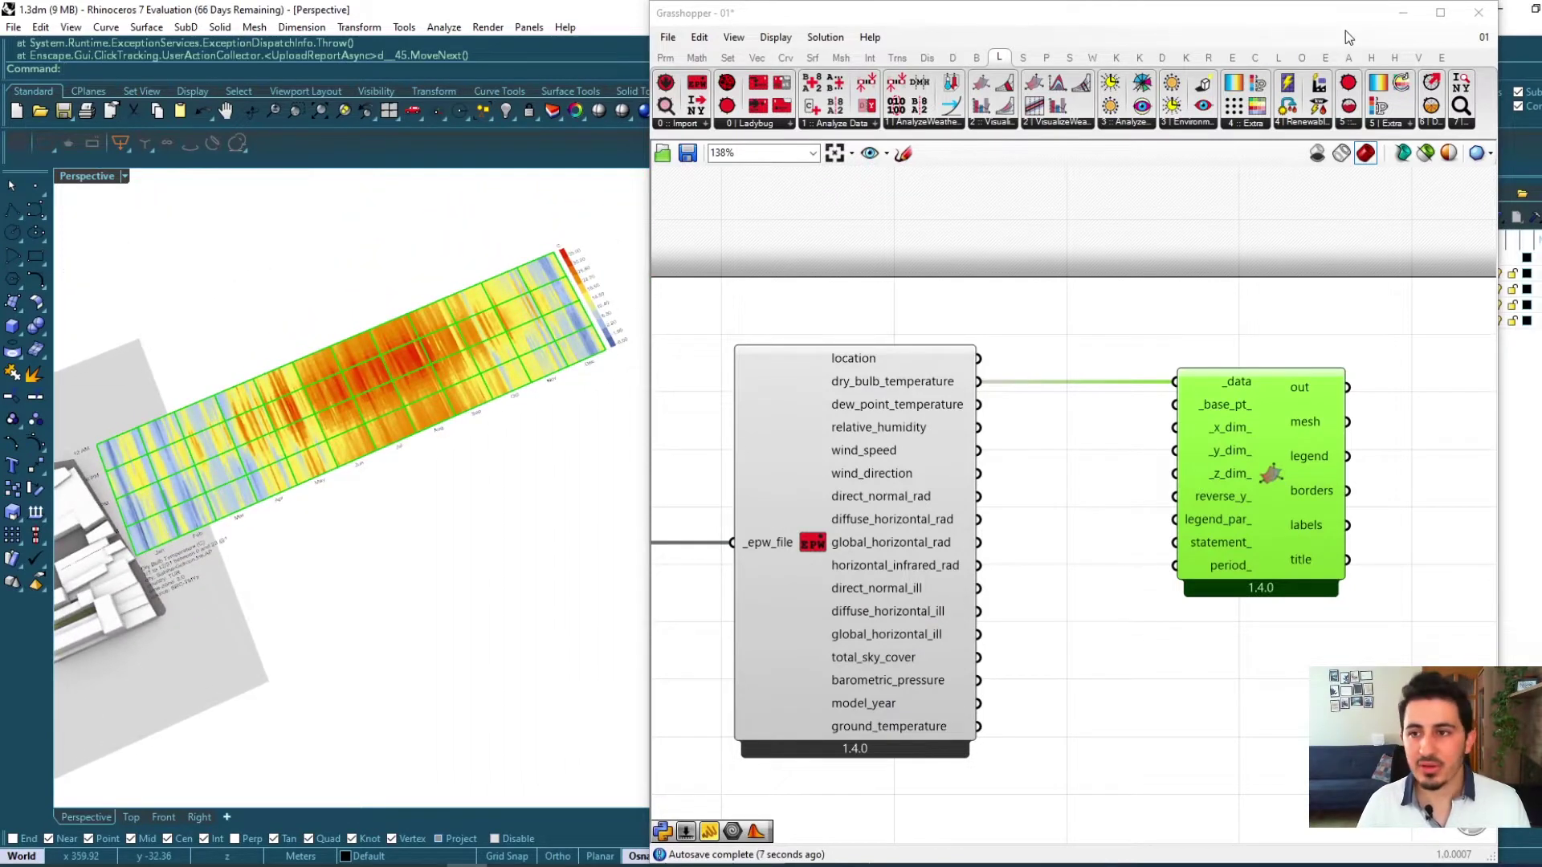
pyautogui.click(1403, 12)
pyautogui.keyDown('shift'); pyautogui.moveTo(650, 420); pyautogui.dragTo(881, 385, button='right'); pyautogui.keyUp('shift')
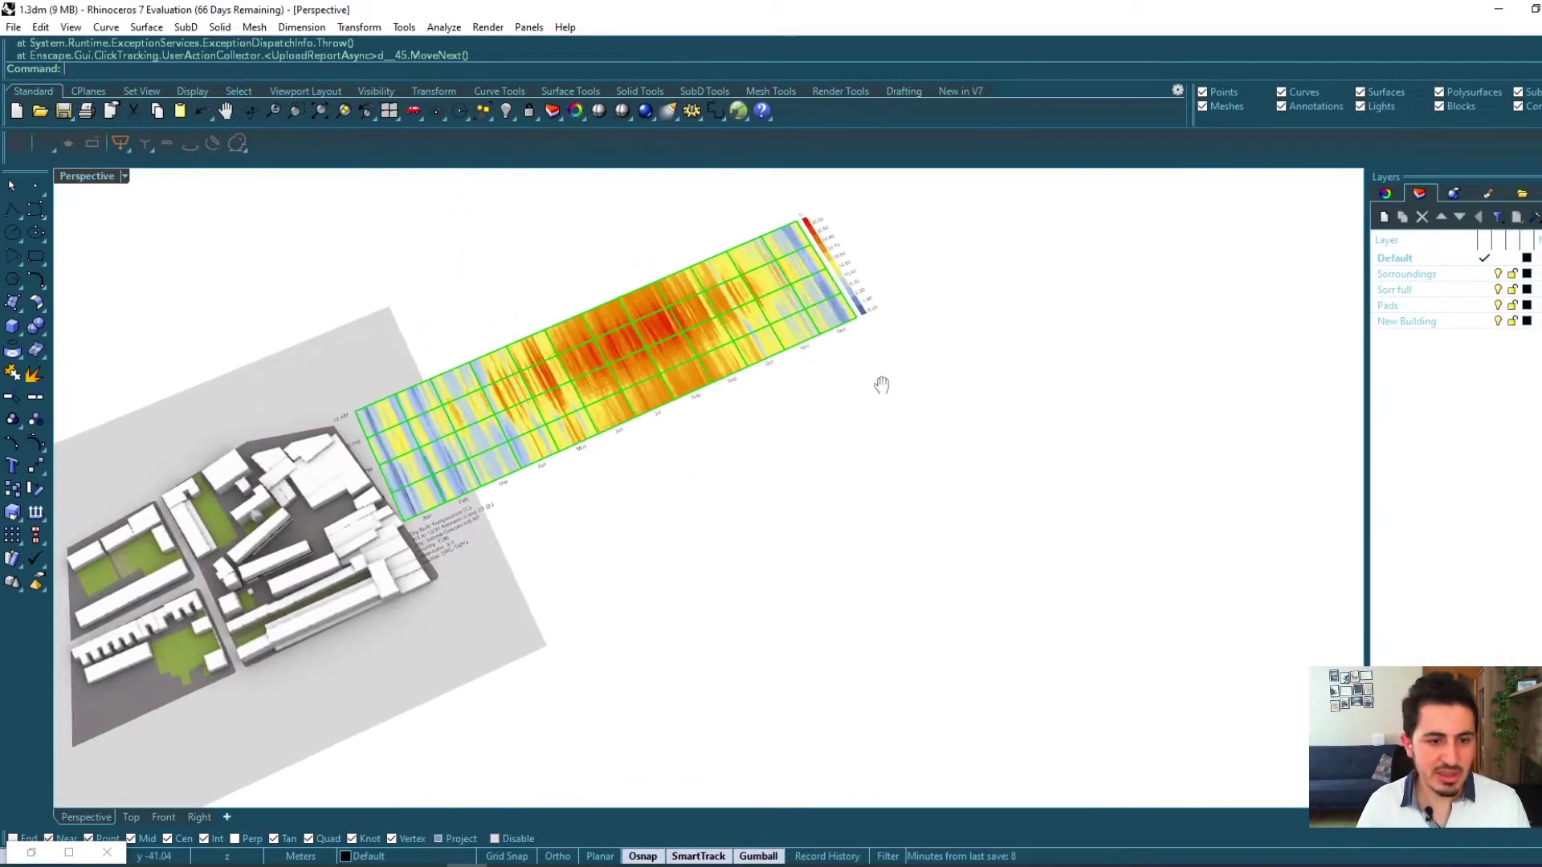
pyautogui.keyDown('shift'); pyautogui.moveTo(301, 582); pyautogui.dragTo(437, 550, button='right'); pyautogui.keyUp('shift')
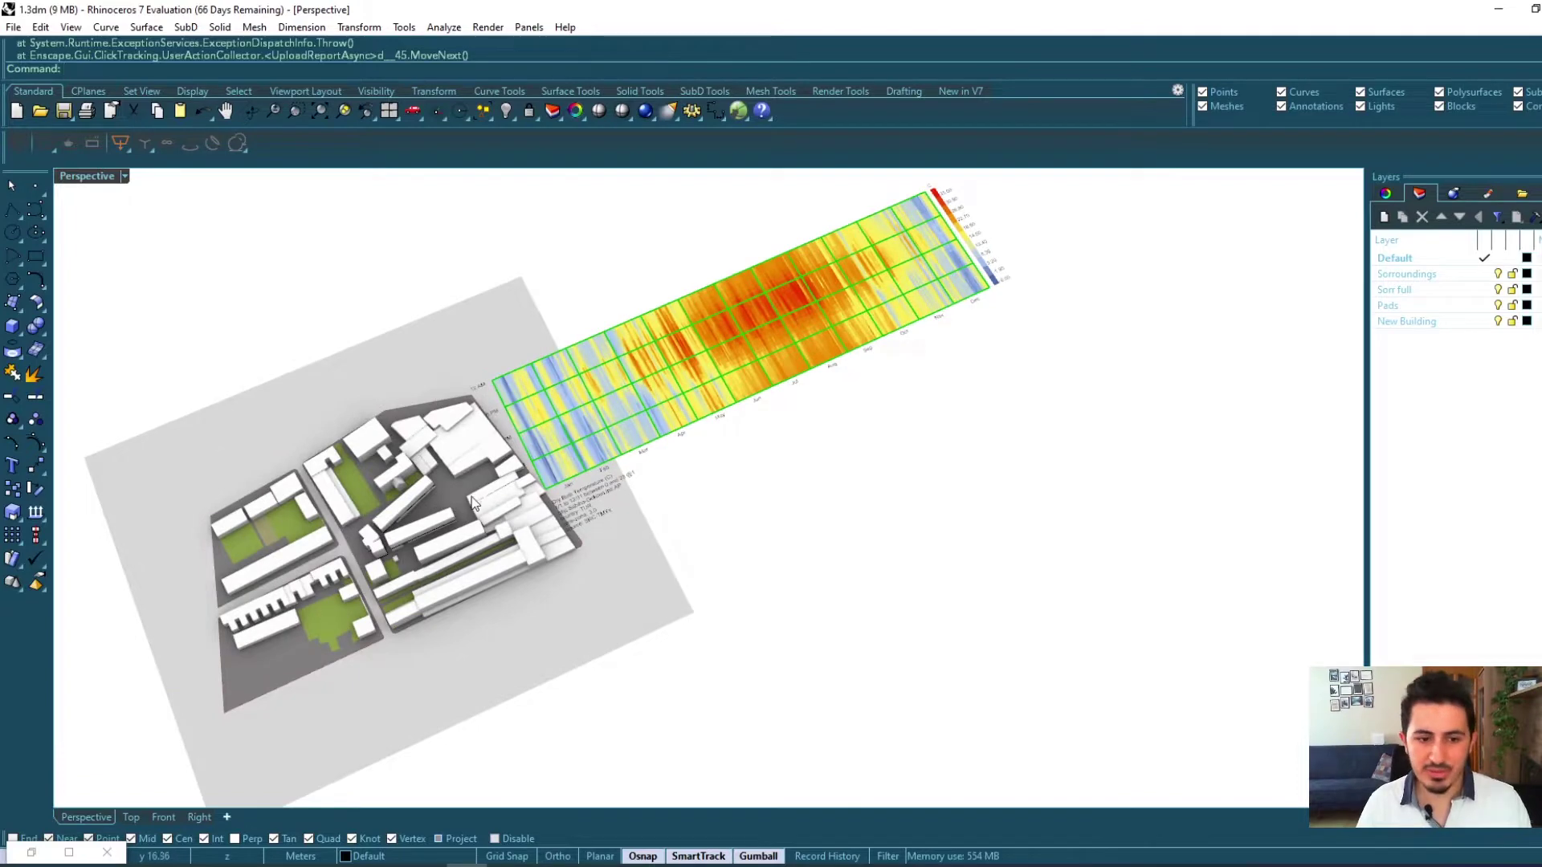
pyautogui.click(1497, 289)
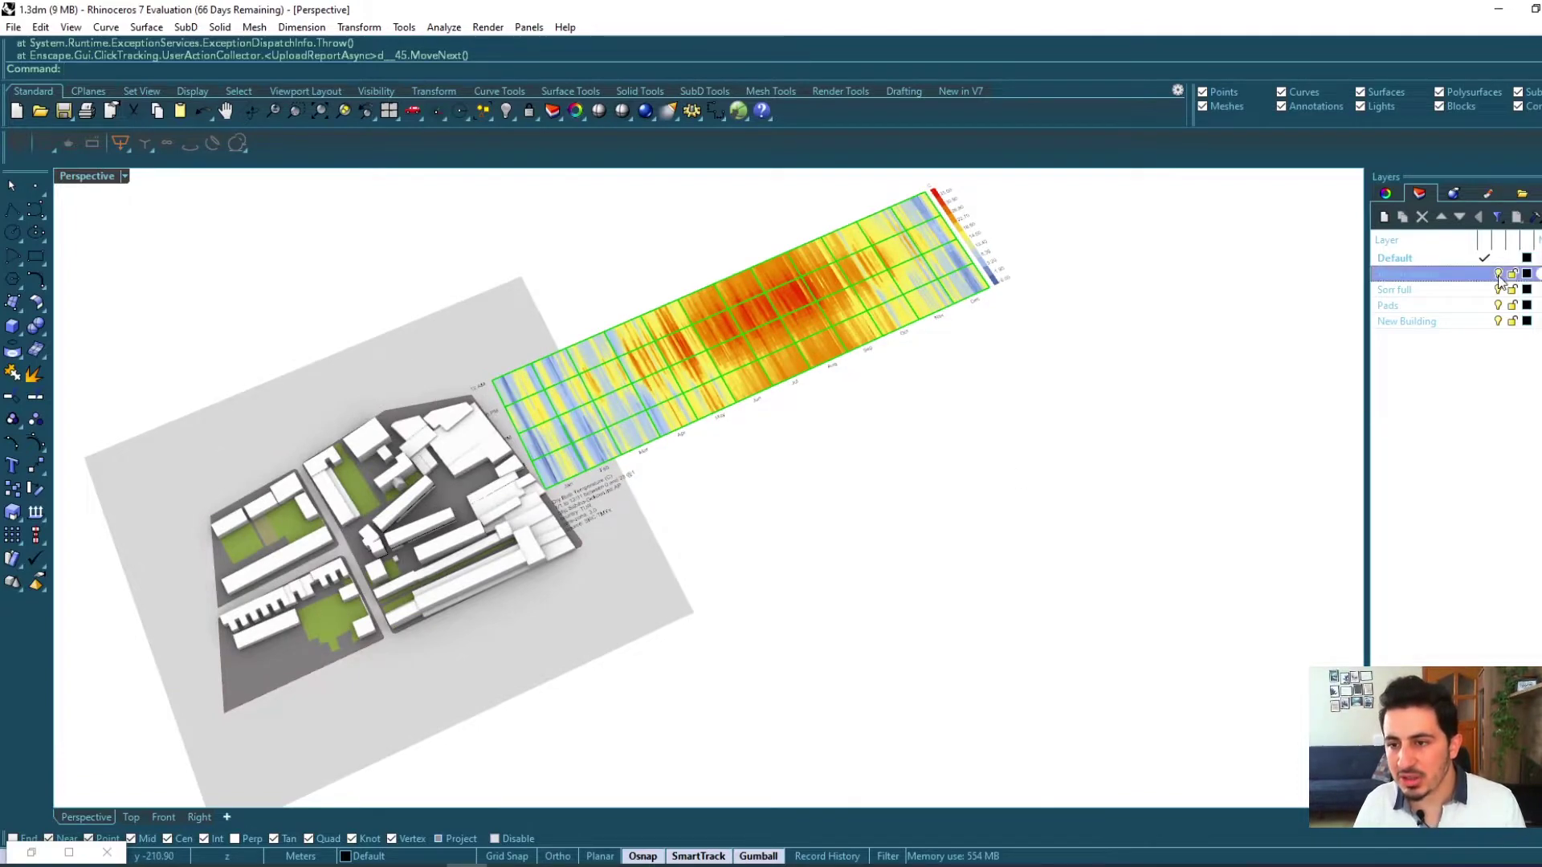
pyautogui.click(1498, 305)
pyautogui.click(1498, 320)
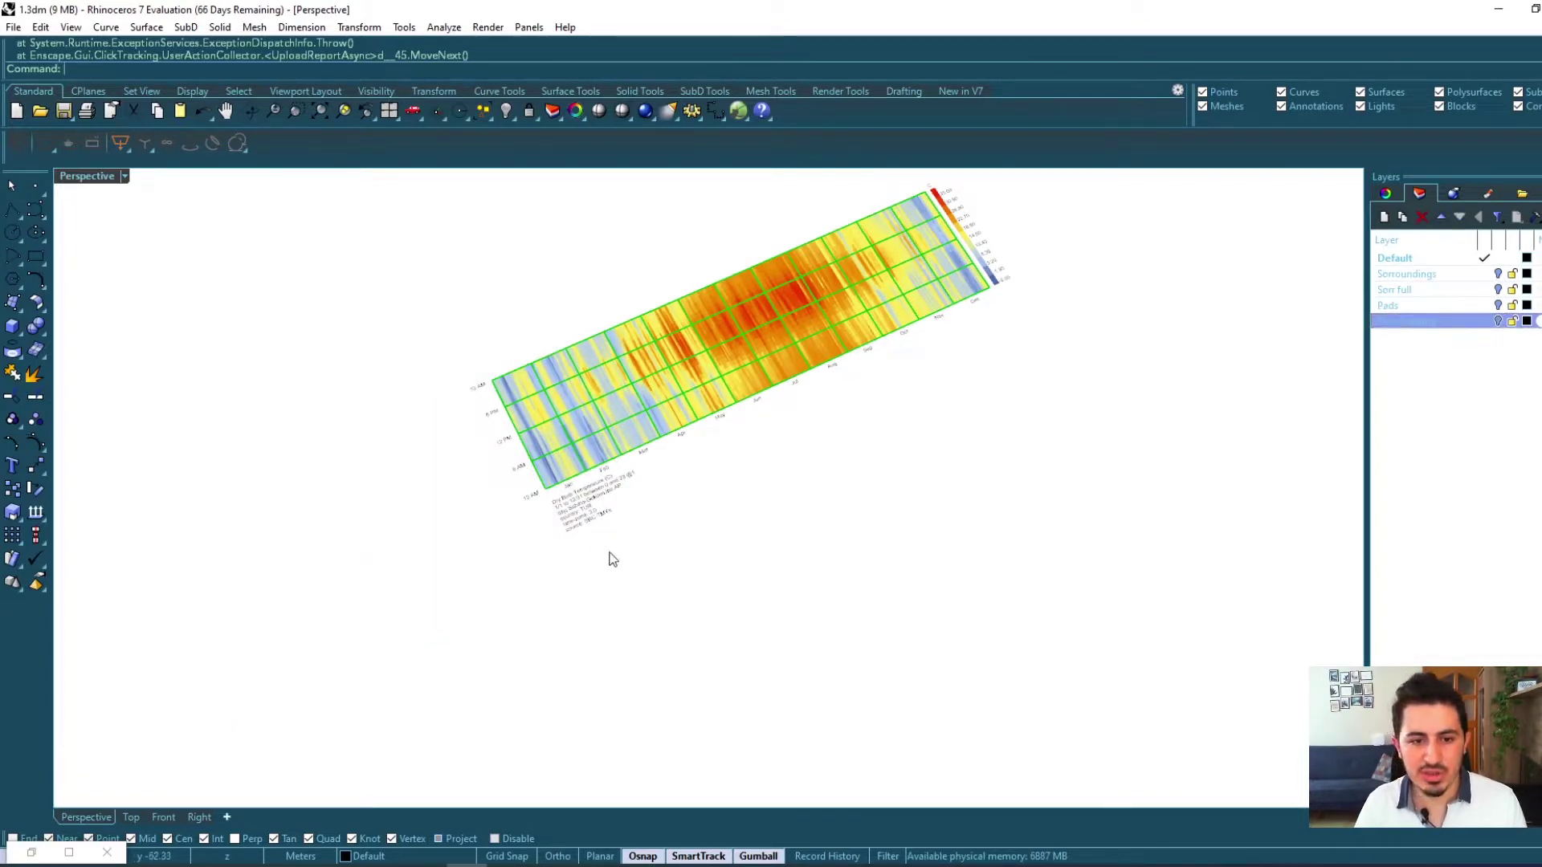
# Step: View the whole temperature plot from directly above, and deselect the Hourly Plot component in Grasshopper before returning to the Rhino viewport
pyautogui.moveTo(734, 447); pyautogui.dragTo(677, 494, button='right')
pyautogui.moveTo(689, 502); pyautogui.dragTo(733, 440, button='right')
pyautogui.scroll(1, 819, 442)
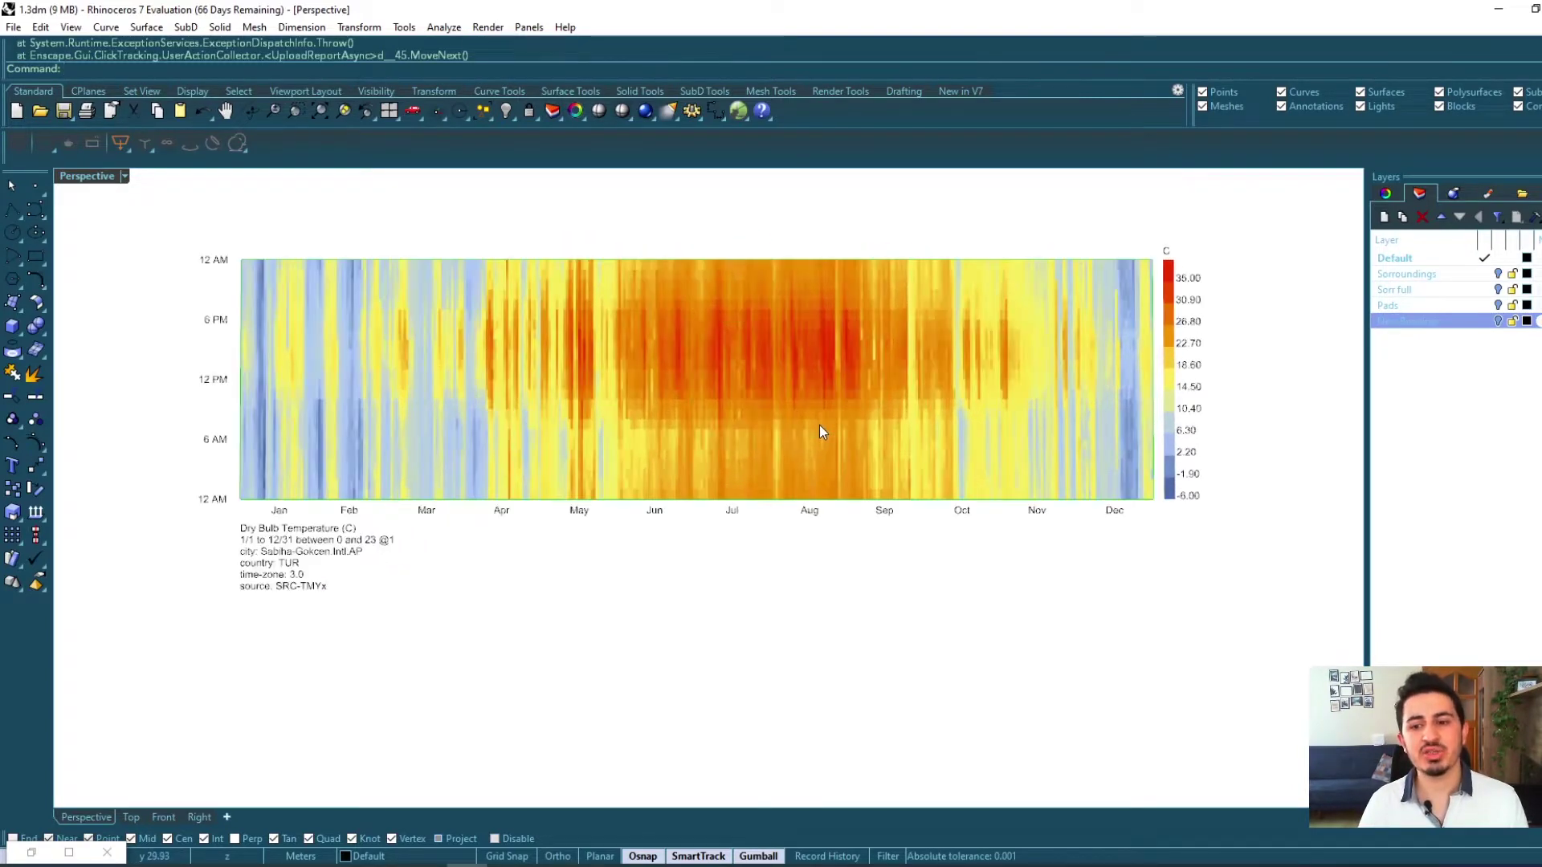
pyautogui.scroll(1, 819, 425)
pyautogui.keyDown('shift'); pyautogui.moveTo(835, 411); pyautogui.dragTo(826, 447, button='right'); pyautogui.keyUp('shift')
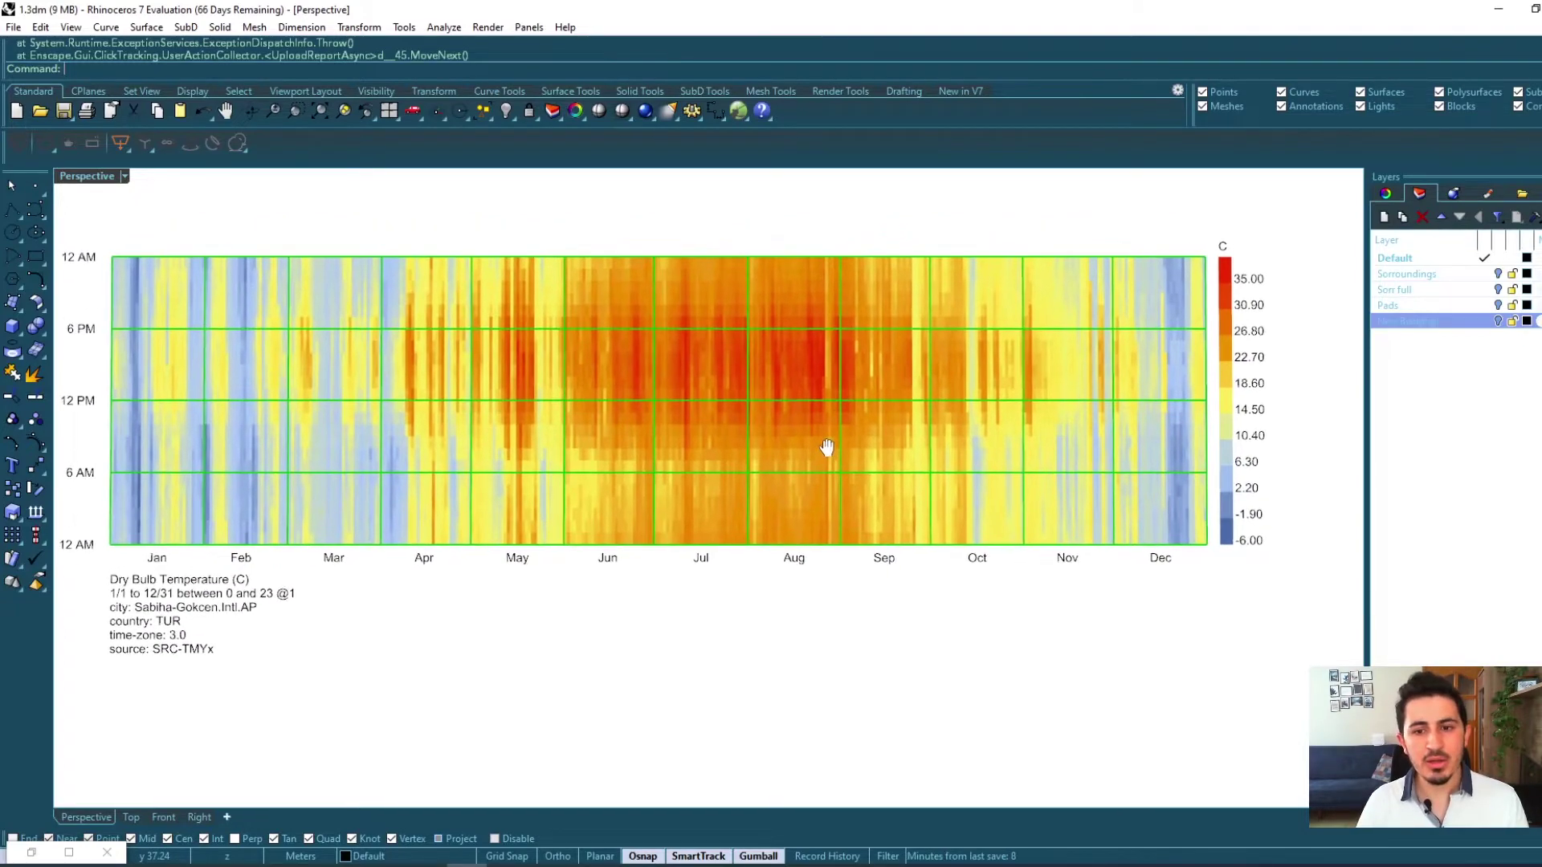
pyautogui.doubleClick(29, 850)
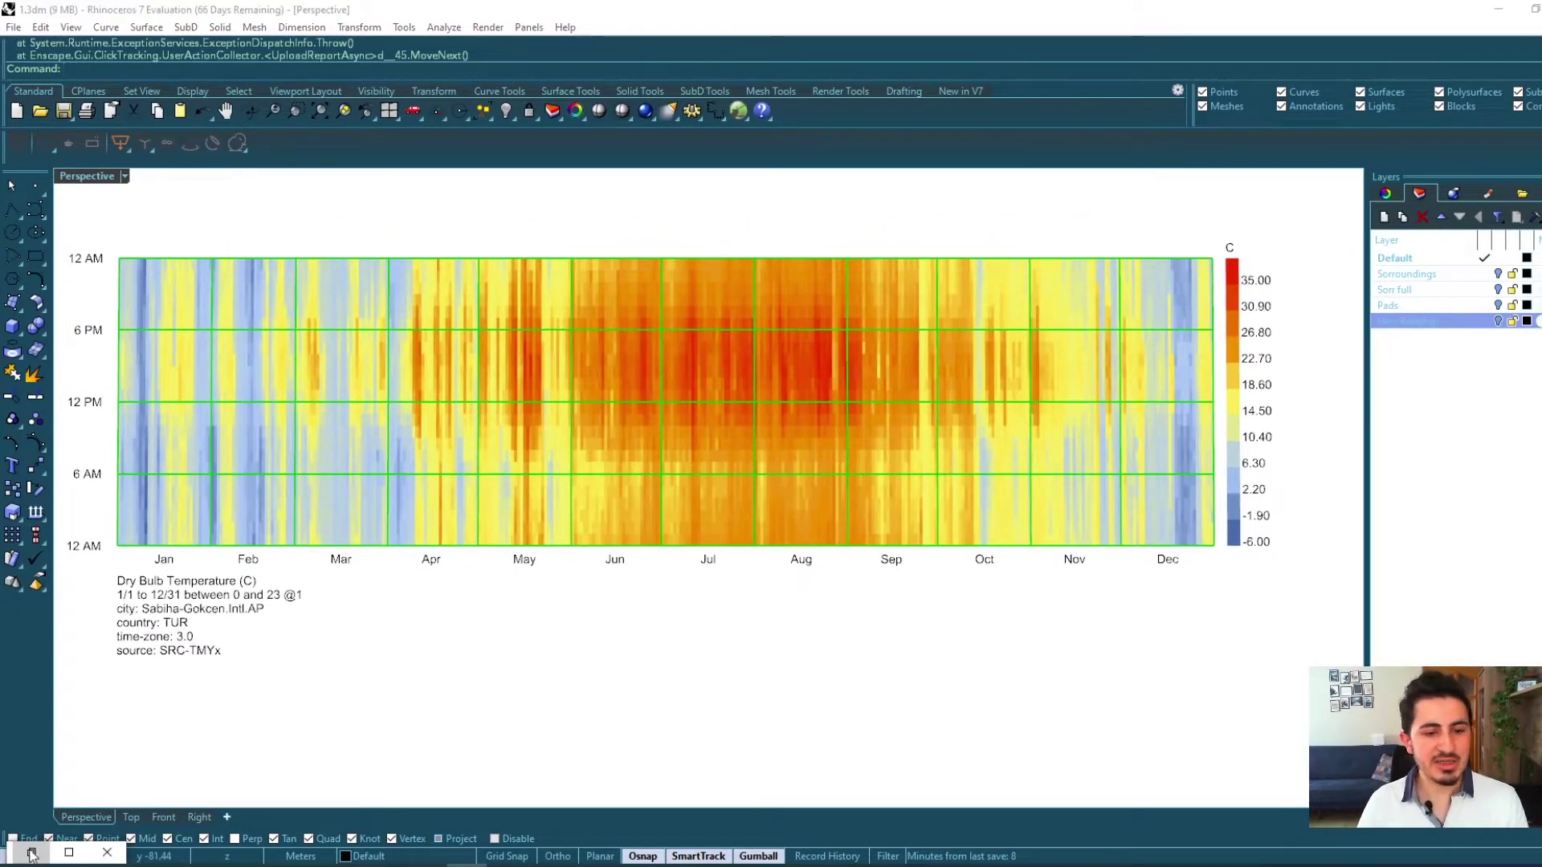
pyautogui.click(1193, 609)
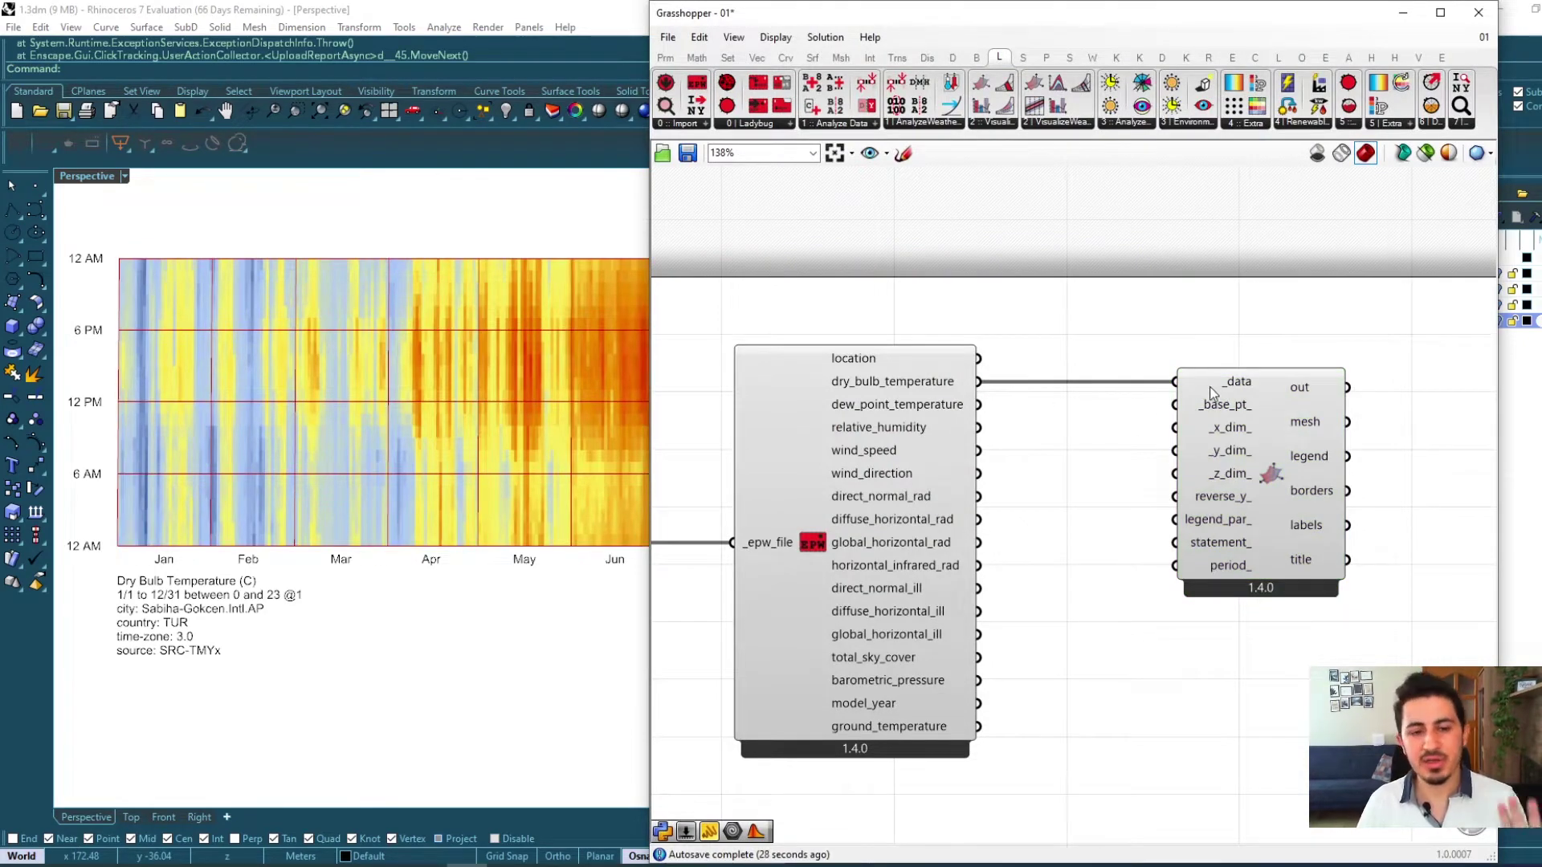
pyautogui.click(1403, 14)
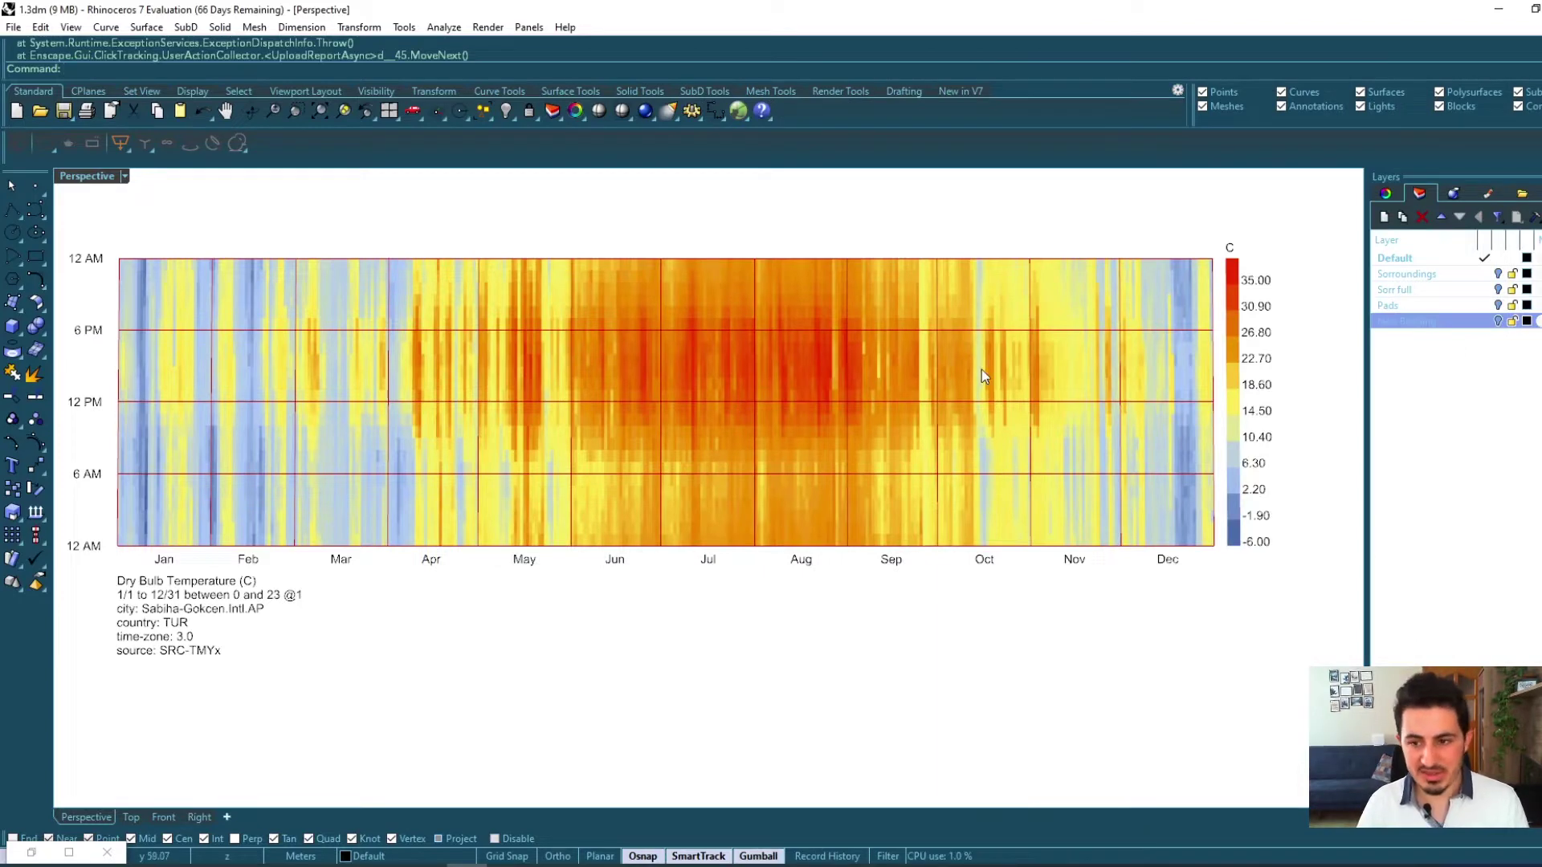
# Step: Review the temperature plot's colour legend from highest to lowest value and the location details in its title text
pyautogui.moveTo(1214, 214); pyautogui.dragTo(1336, 623)
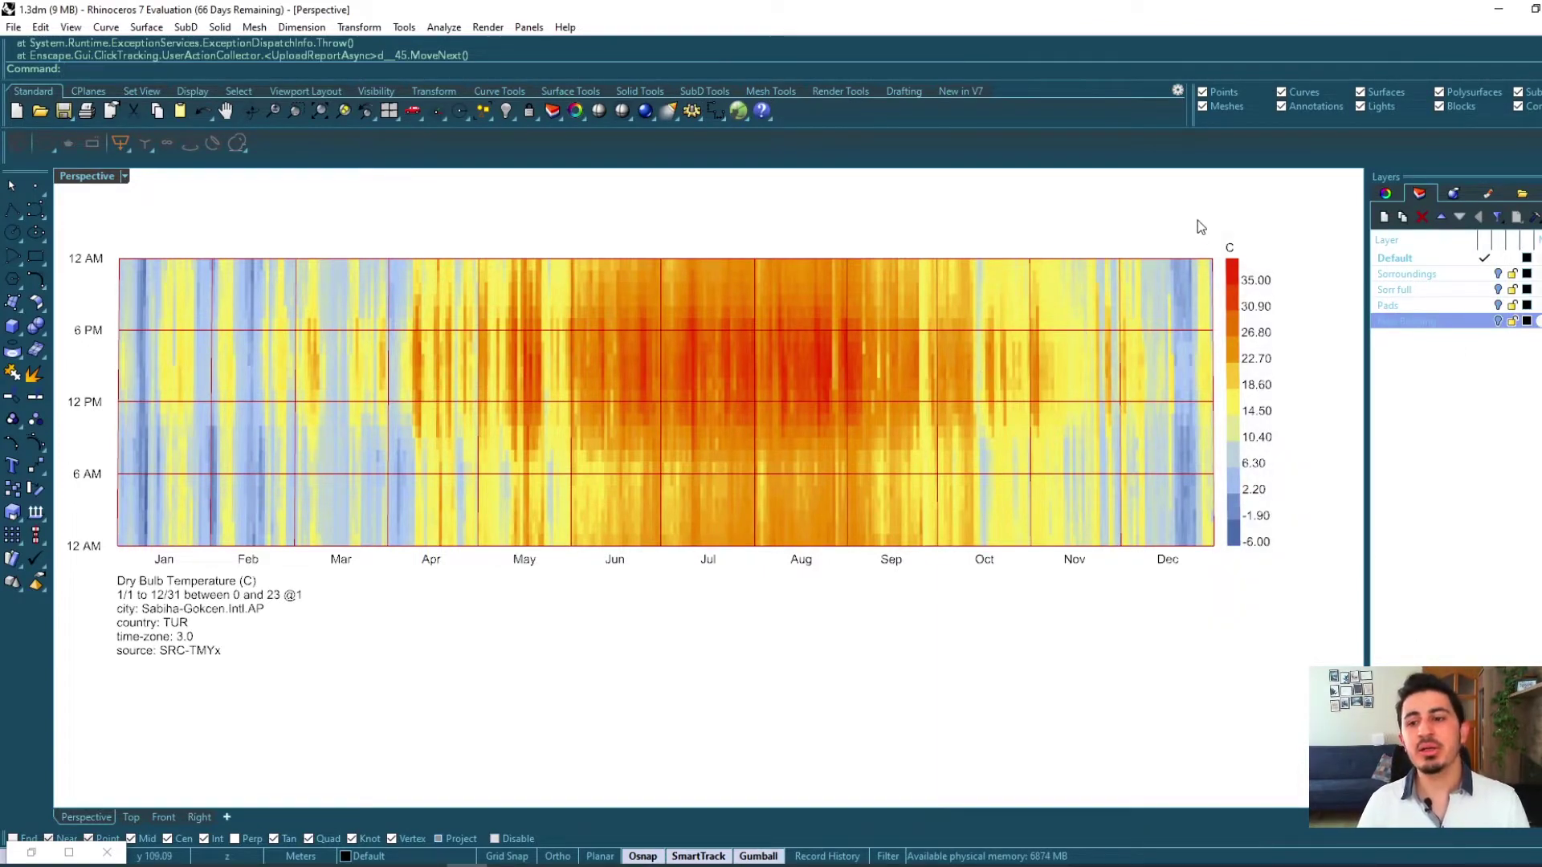
pyautogui.moveTo(1196, 220); pyautogui.dragTo(1283, 277)
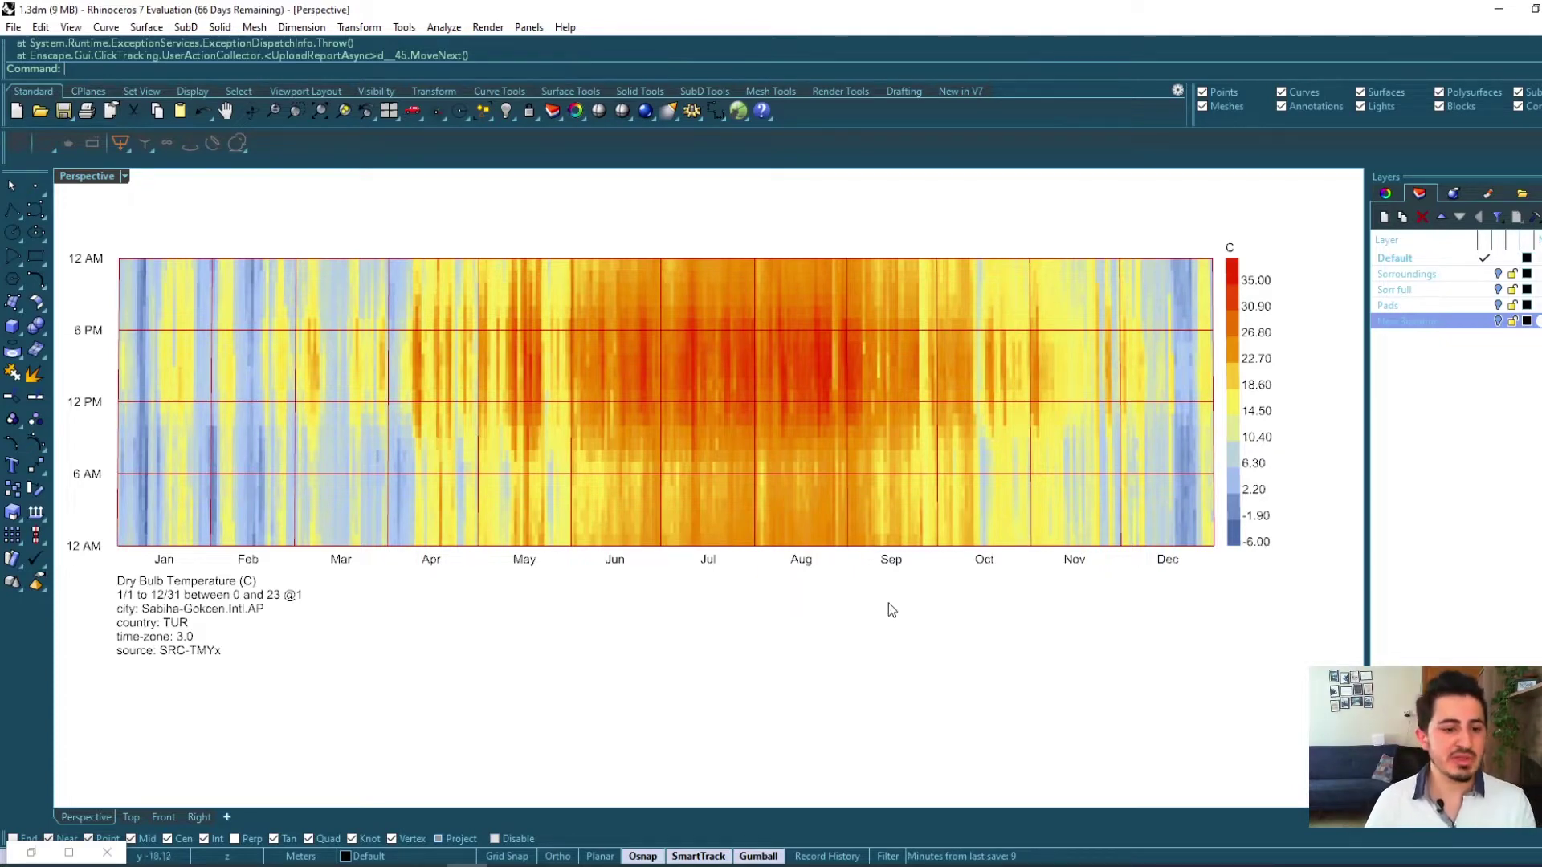
pyautogui.moveTo(98, 613); pyautogui.dragTo(279, 608)
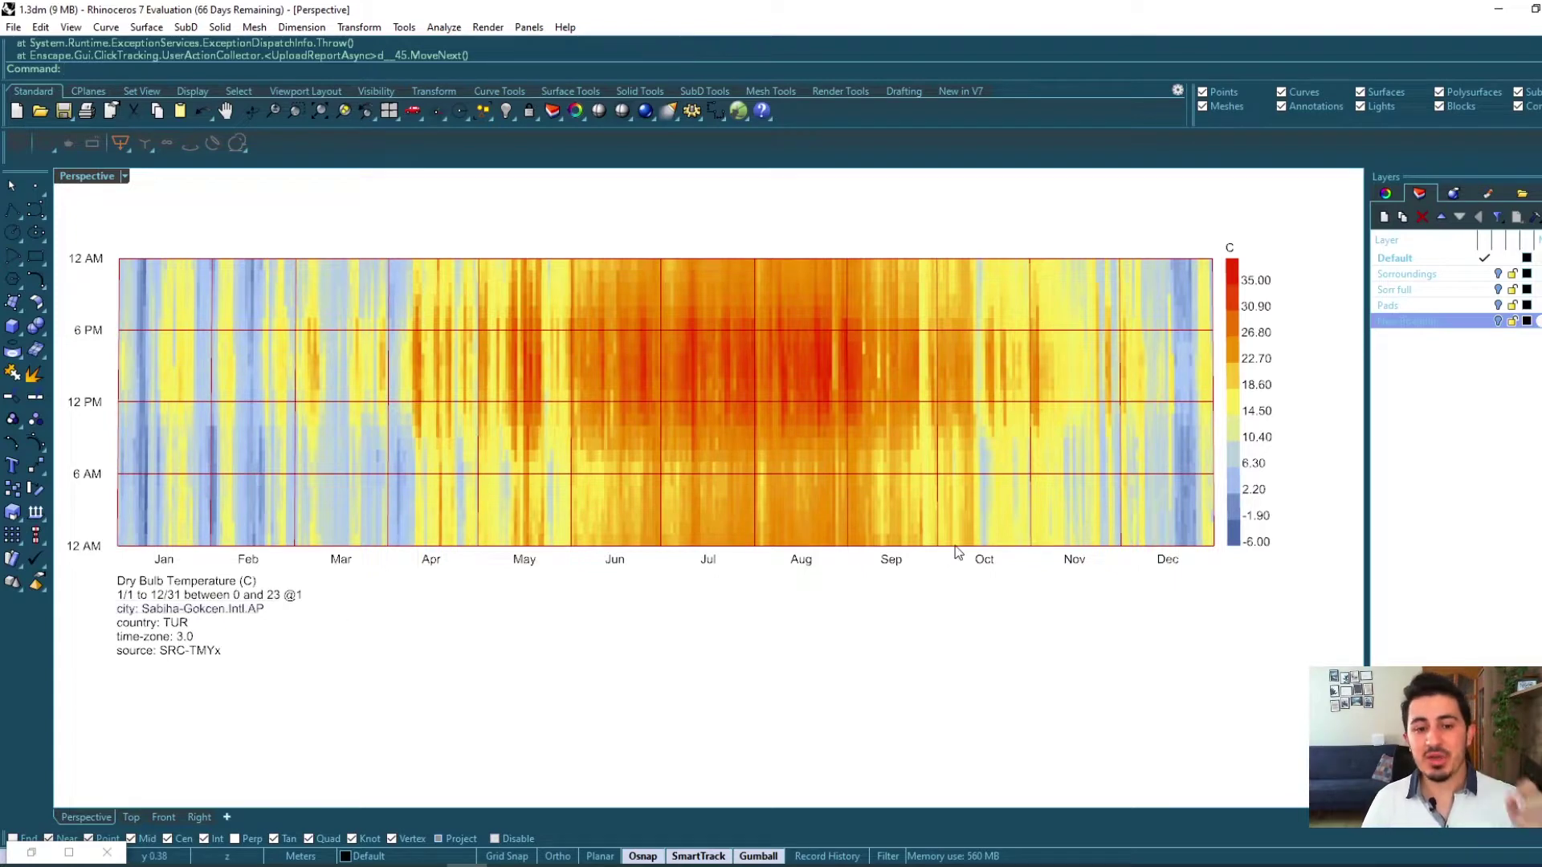
pyautogui.moveTo(1213, 569); pyautogui.dragTo(1287, 534)
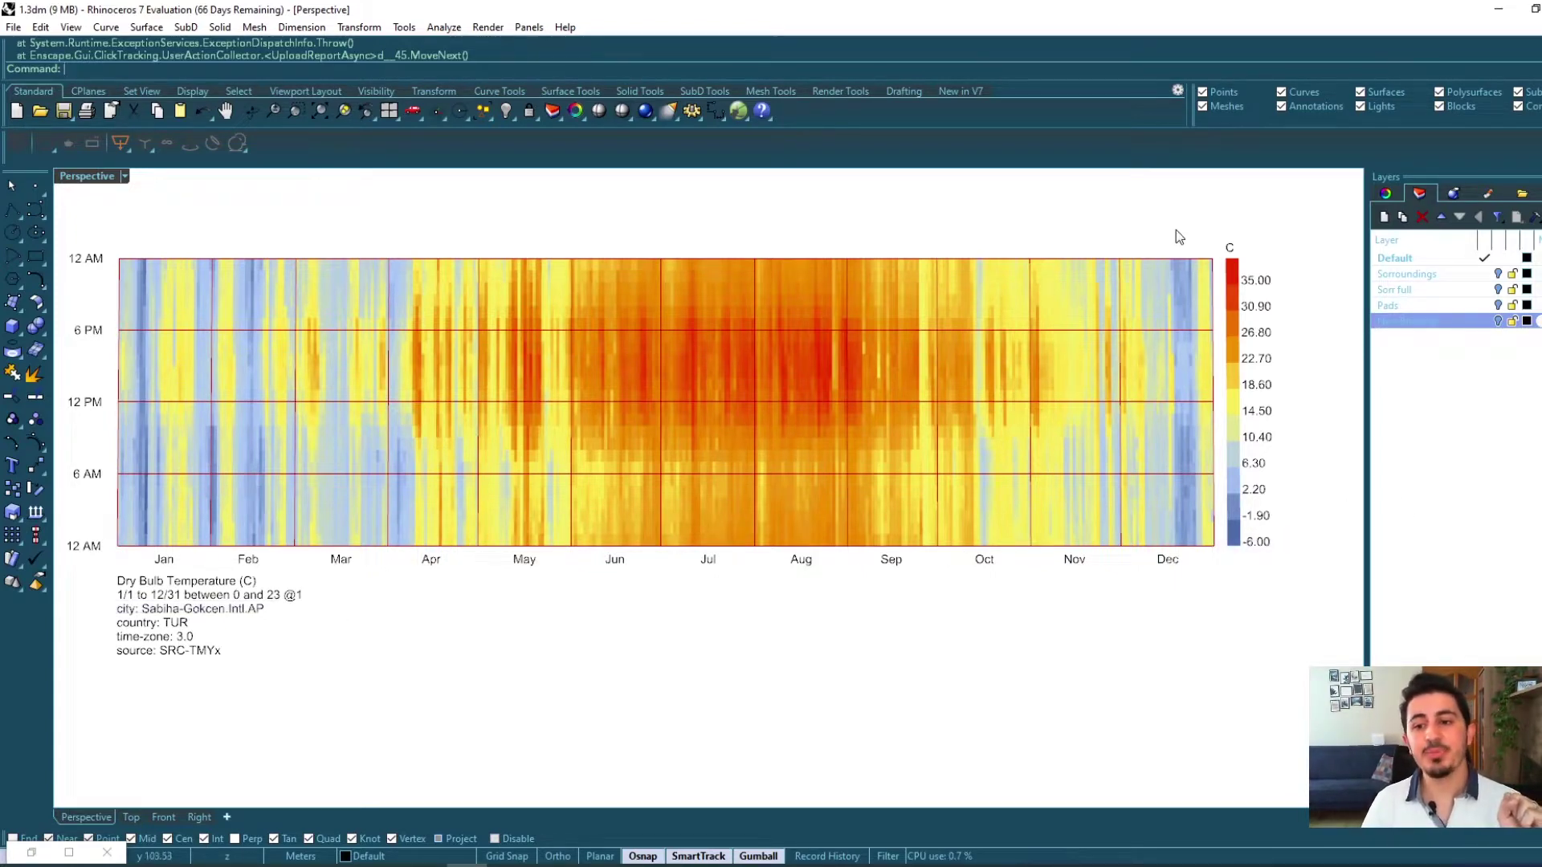
pyautogui.moveTo(1174, 215); pyautogui.dragTo(1295, 296)
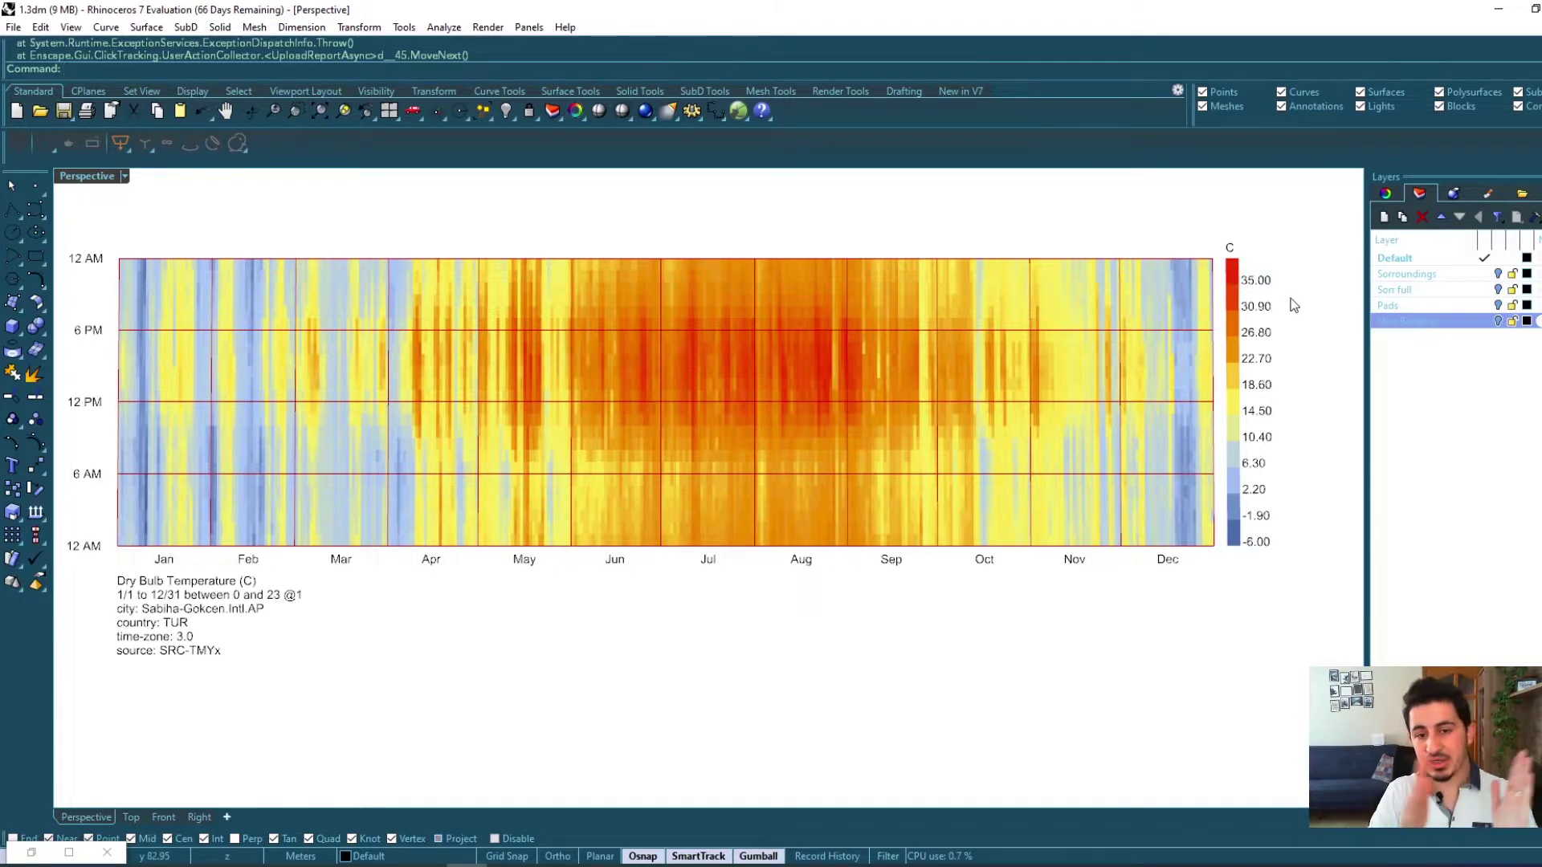
# Step: Examine the early months of the temperature plot up close and trace January's extent along the month axis
pyautogui.scroll(5, 543, 518)
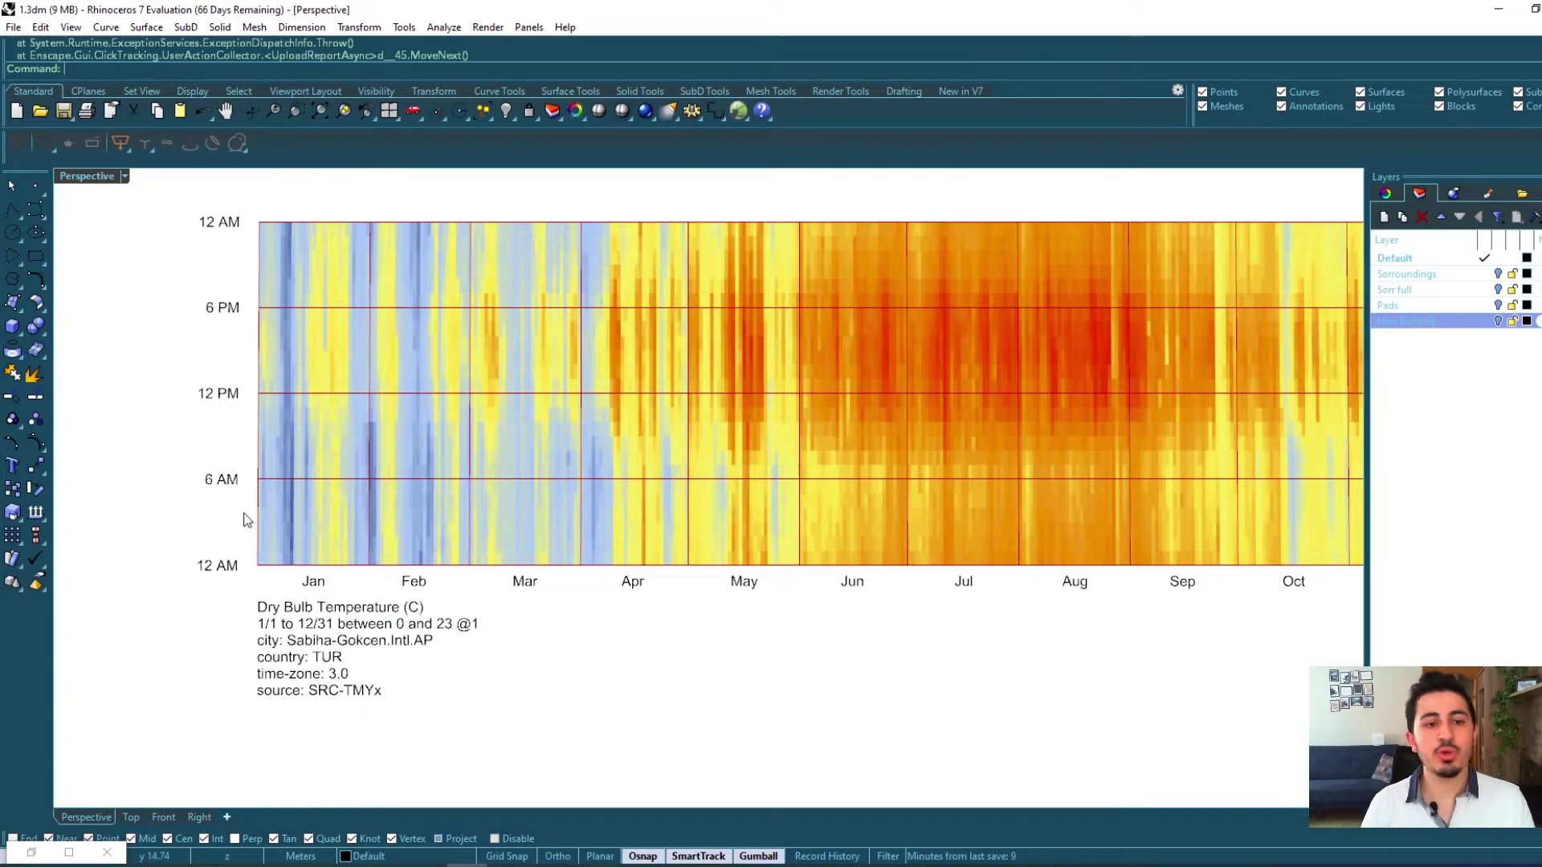
pyautogui.scroll(3, 248, 524)
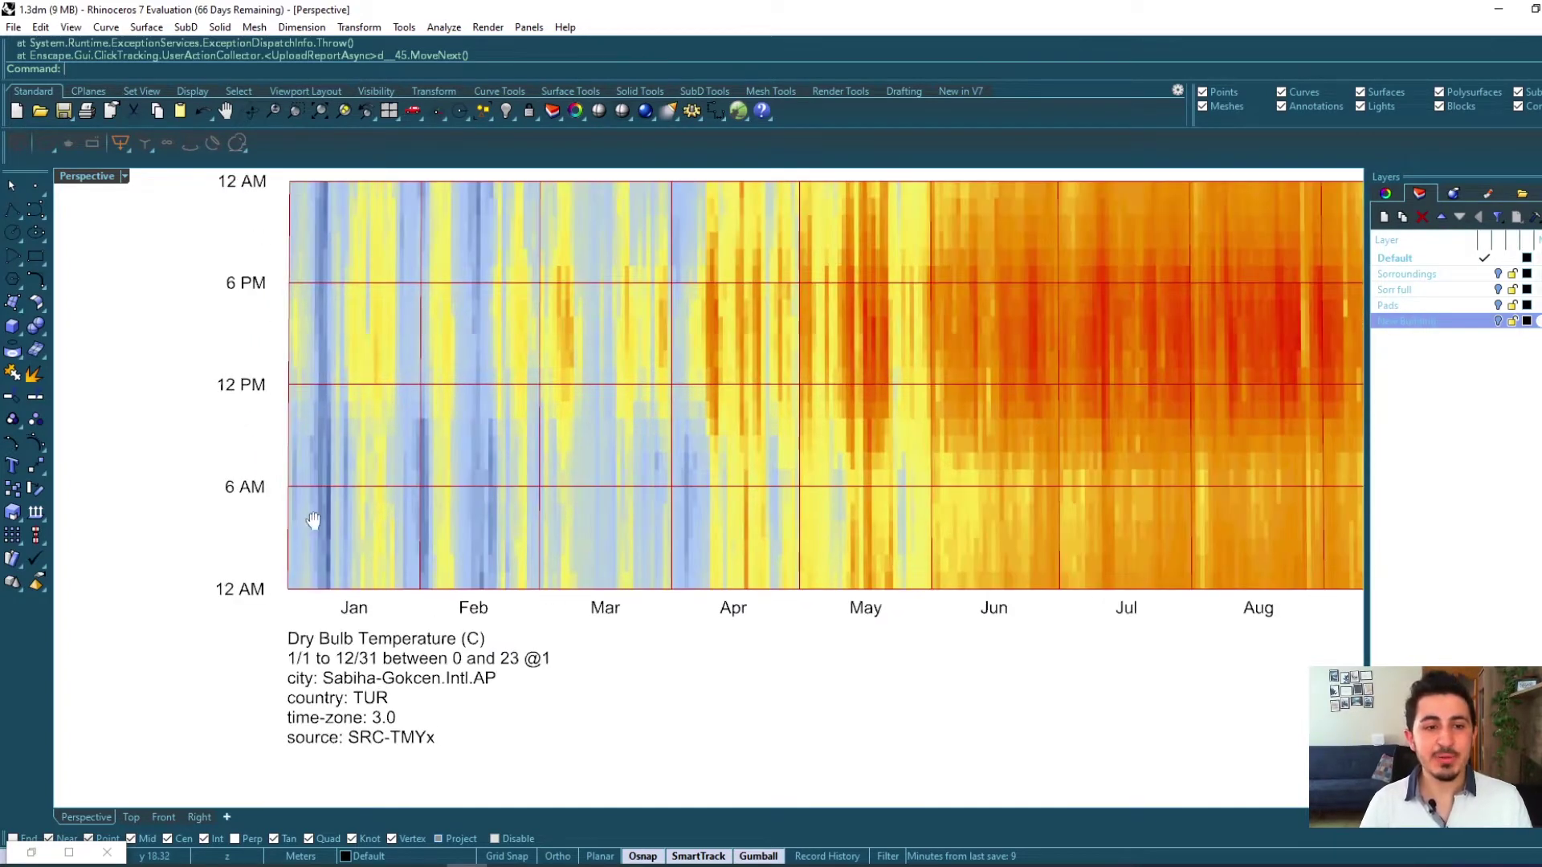
pyautogui.keyDown('shift'); pyautogui.moveTo(312, 522); pyautogui.dragTo(358, 537, button='right'); pyautogui.keyUp('shift')
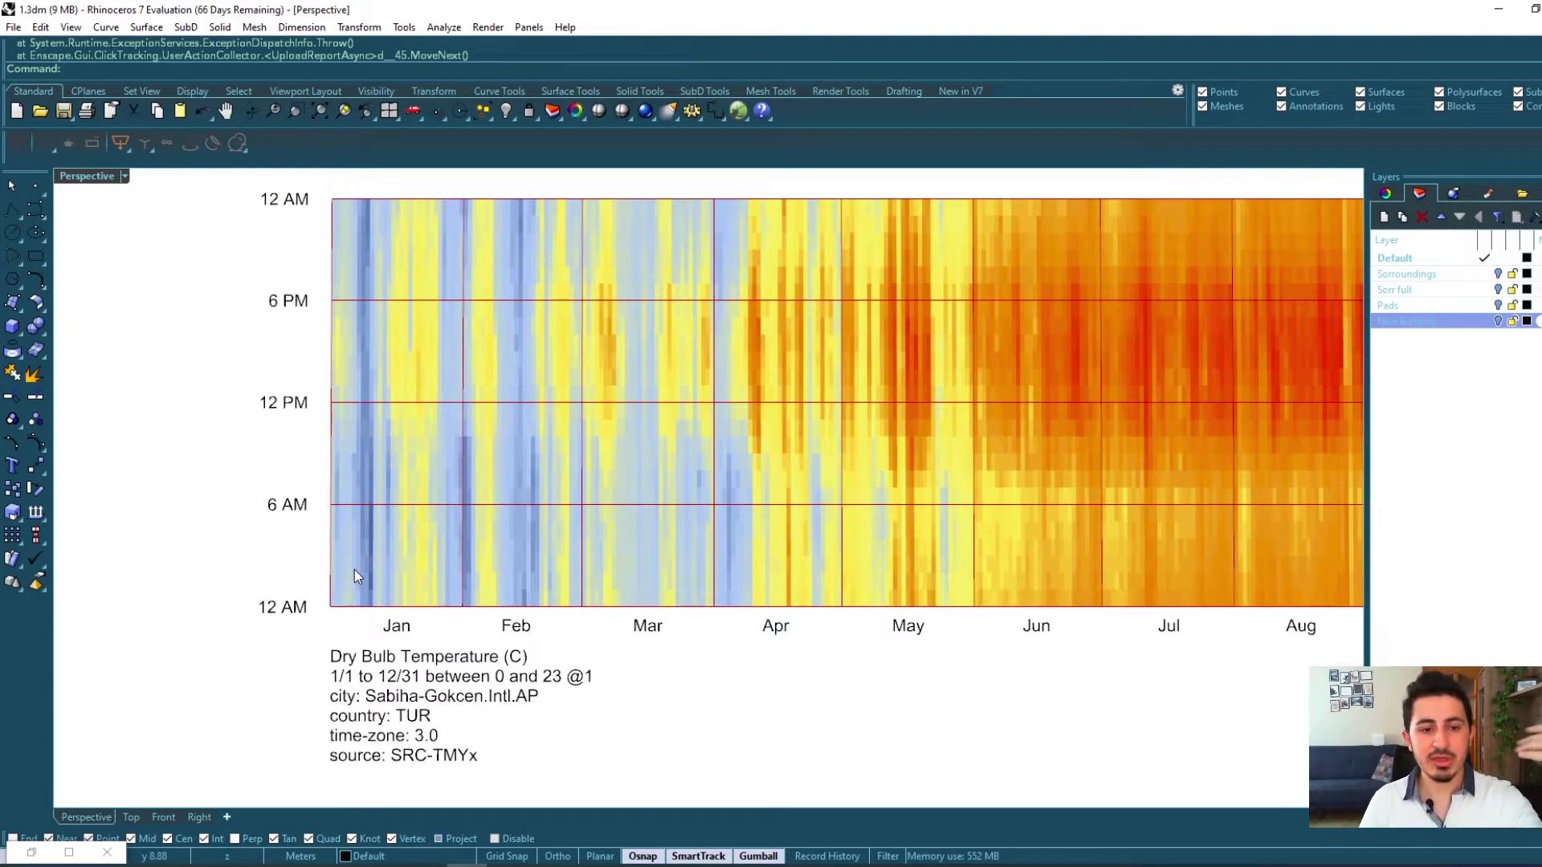
pyautogui.scroll(1, 353, 567)
pyautogui.keyDown('shift'); pyautogui.moveTo(341, 568); pyautogui.dragTo(443, 643, button='right'); pyautogui.keyUp('shift')
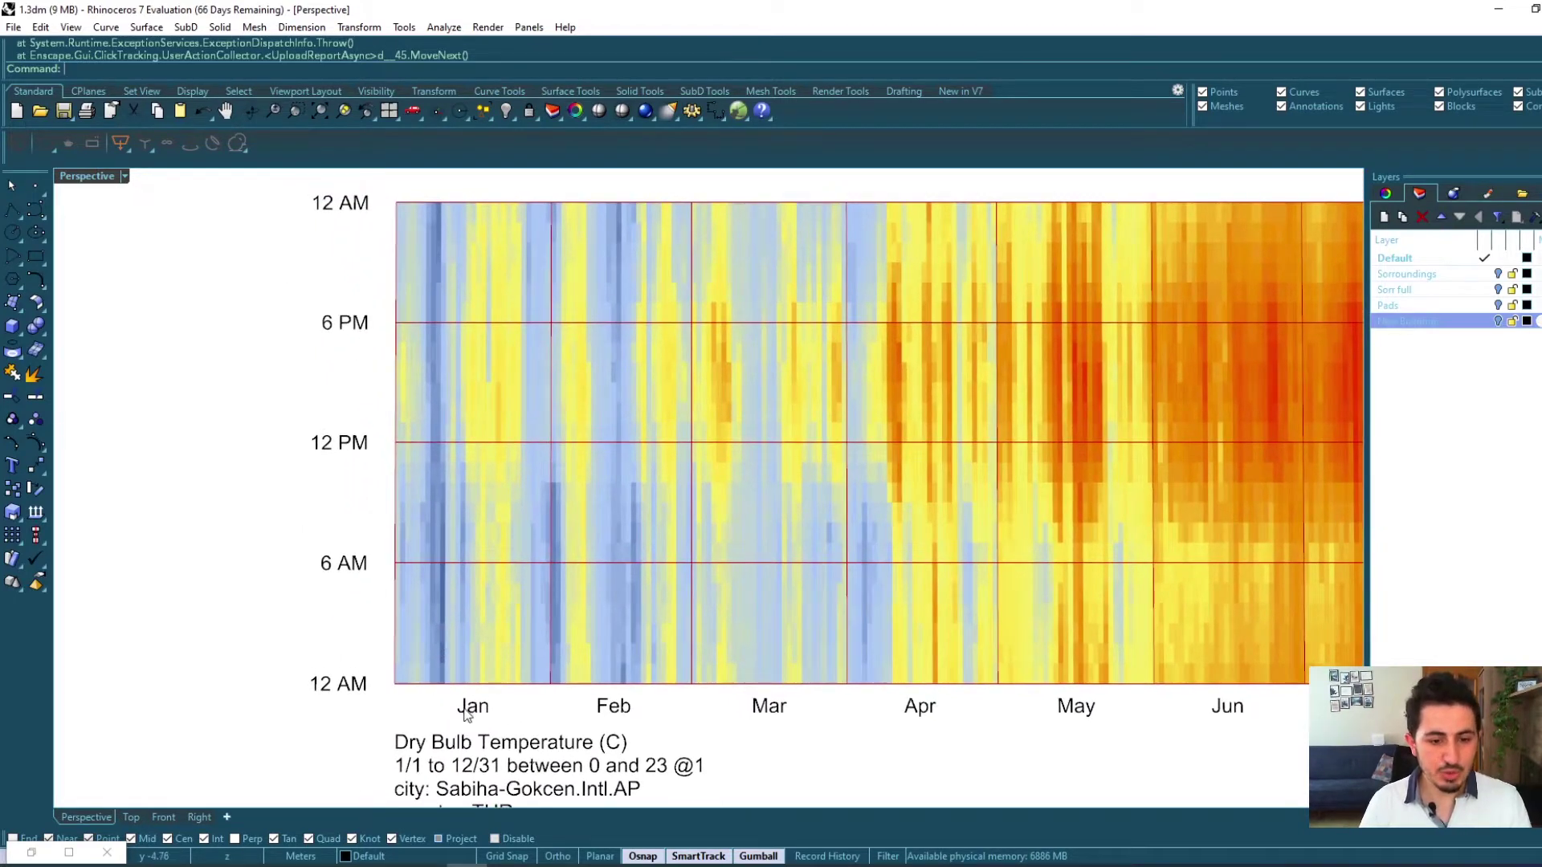
pyautogui.moveTo(392, 717); pyautogui.dragTo(546, 683)
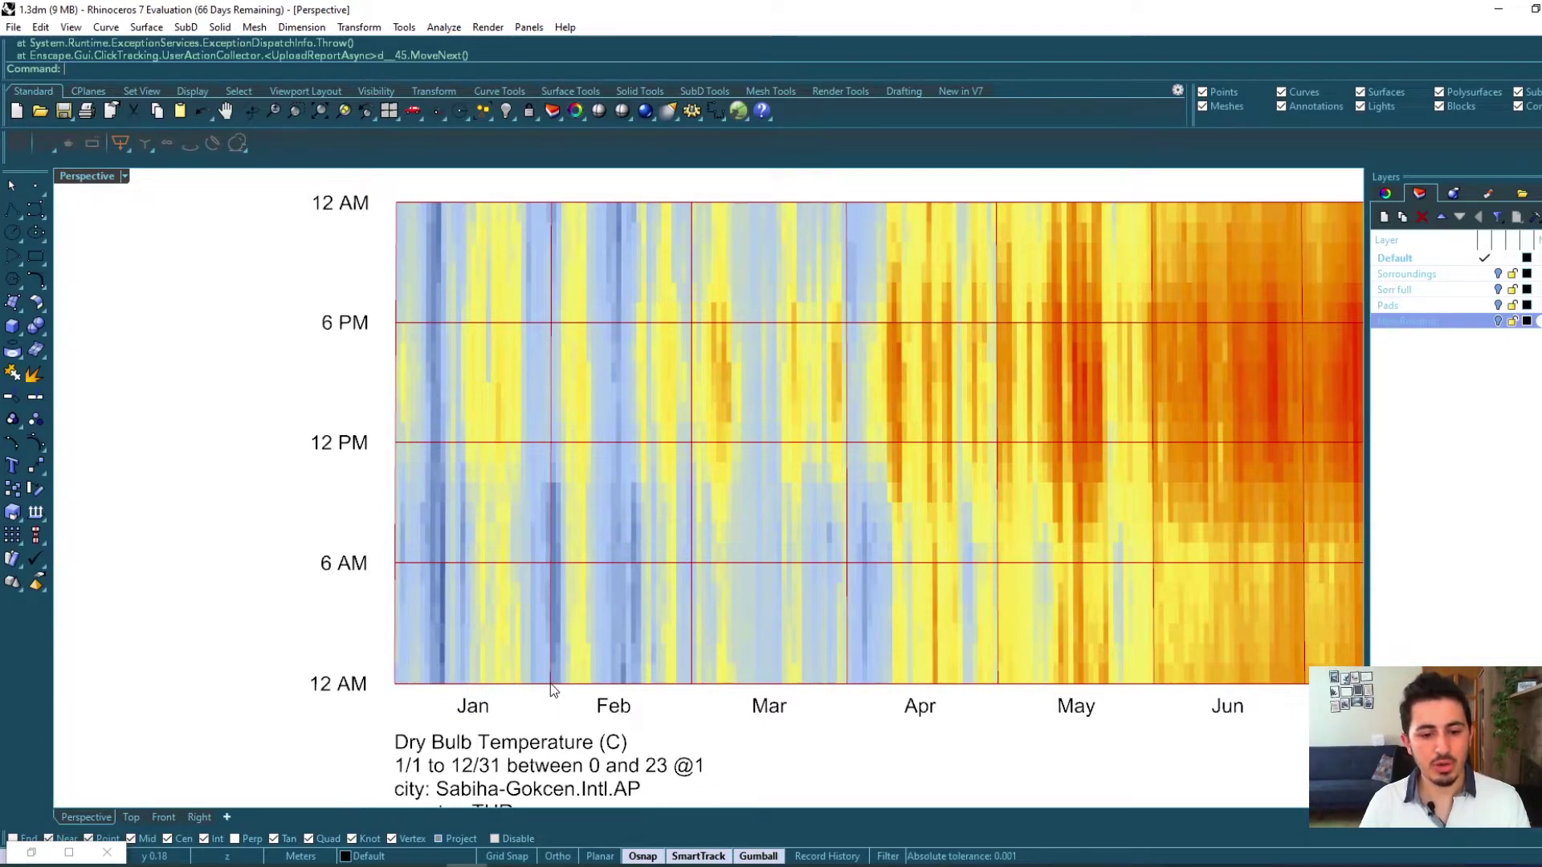
# Step: Examine the hourly cells at the start of January, following the hour axis from 12 AM up past 12 PM
pyautogui.scroll(3, 402, 690)
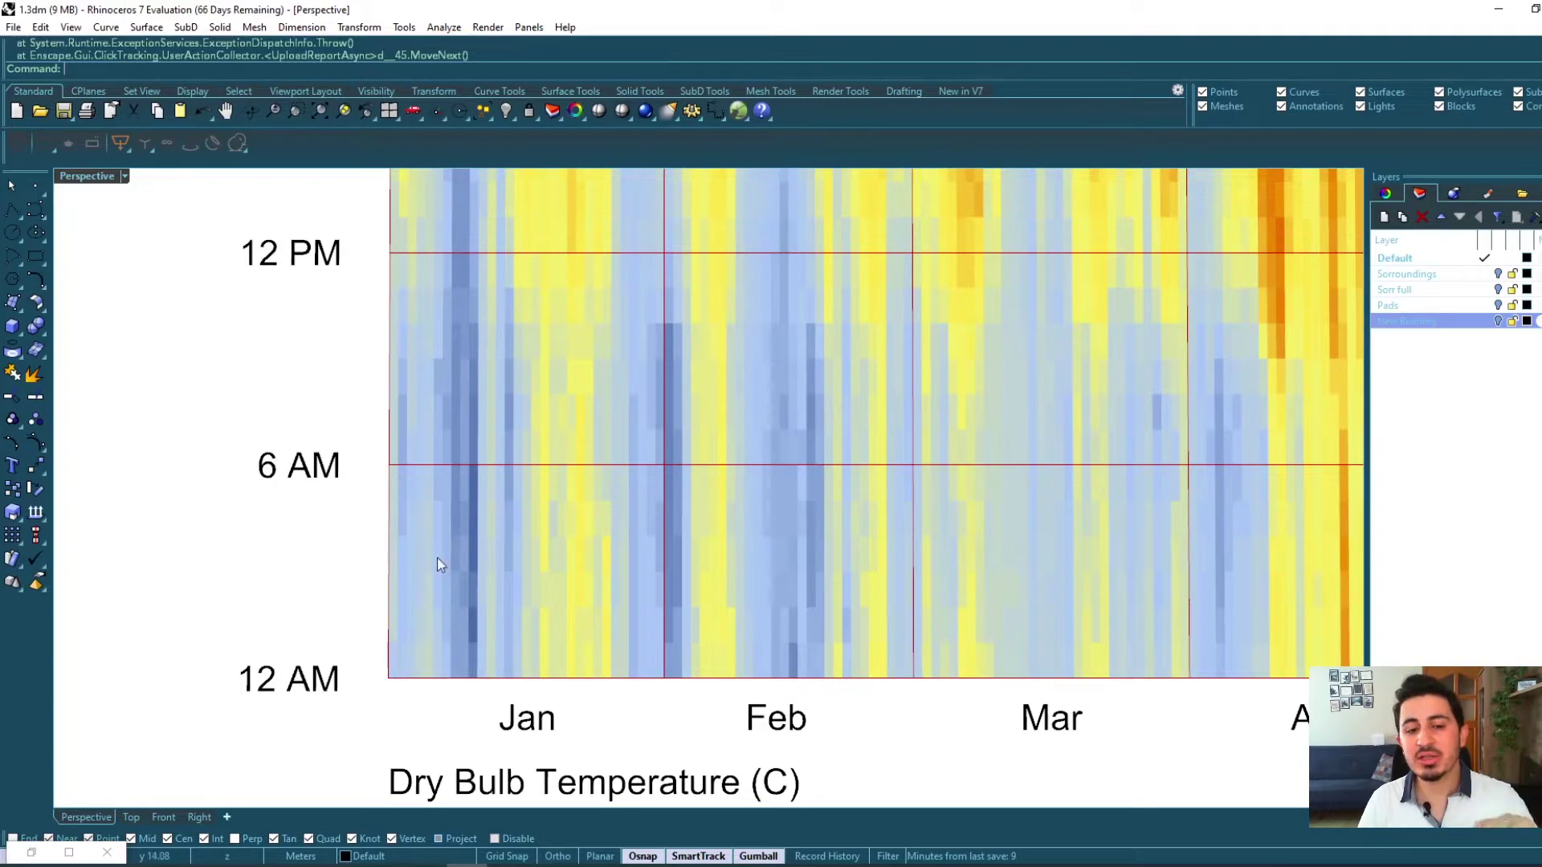
pyautogui.scroll(-2, 455, 618)
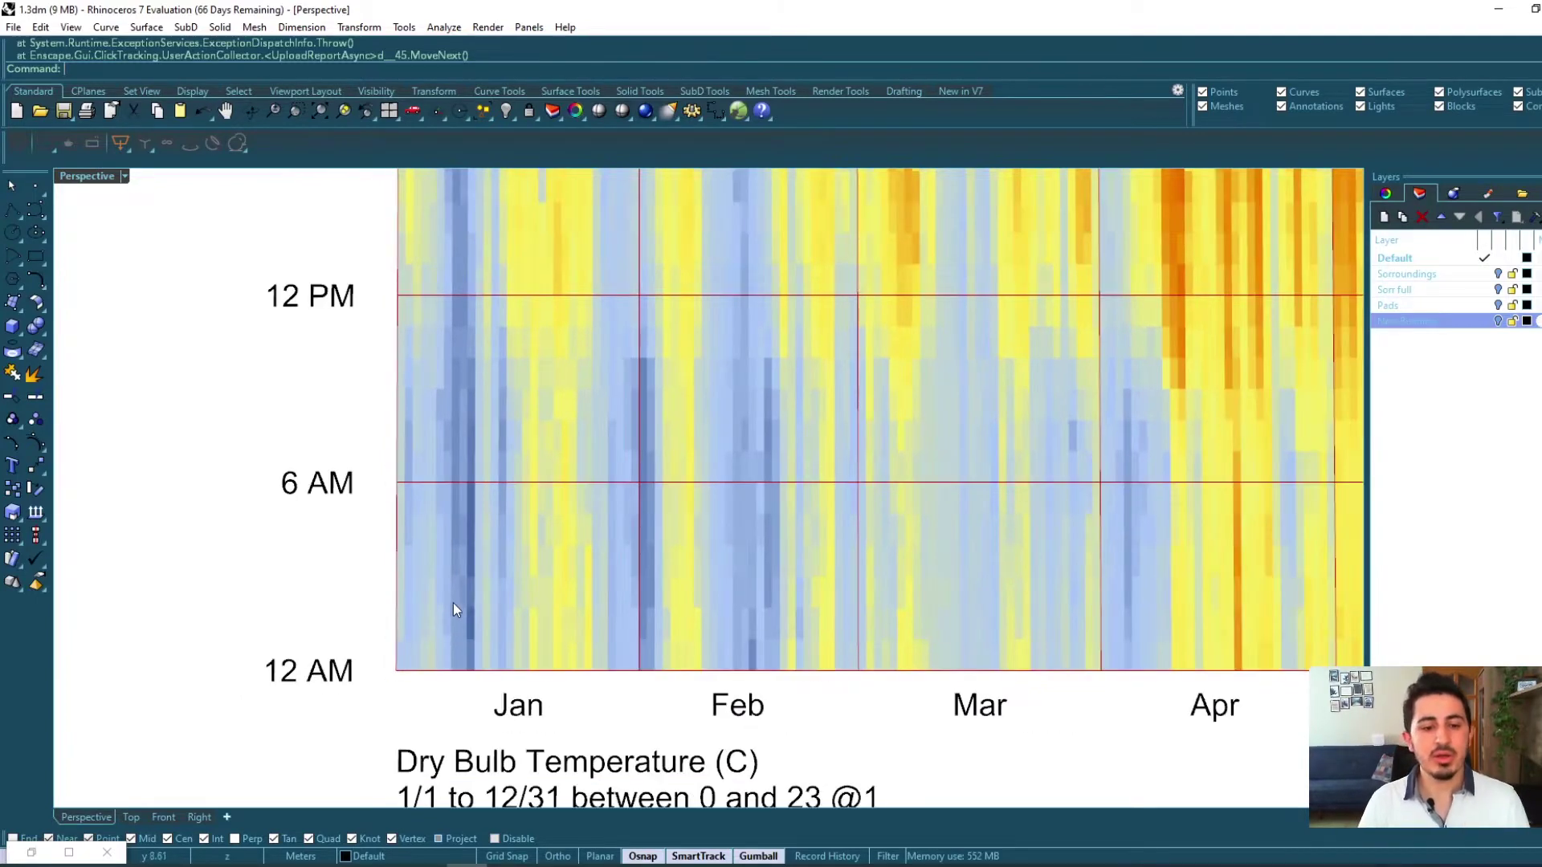
pyautogui.scroll(3, 399, 674)
pyautogui.keyDown('shift'); pyautogui.moveTo(405, 670); pyautogui.dragTo(411, 673, button='right'); pyautogui.keyUp('shift')
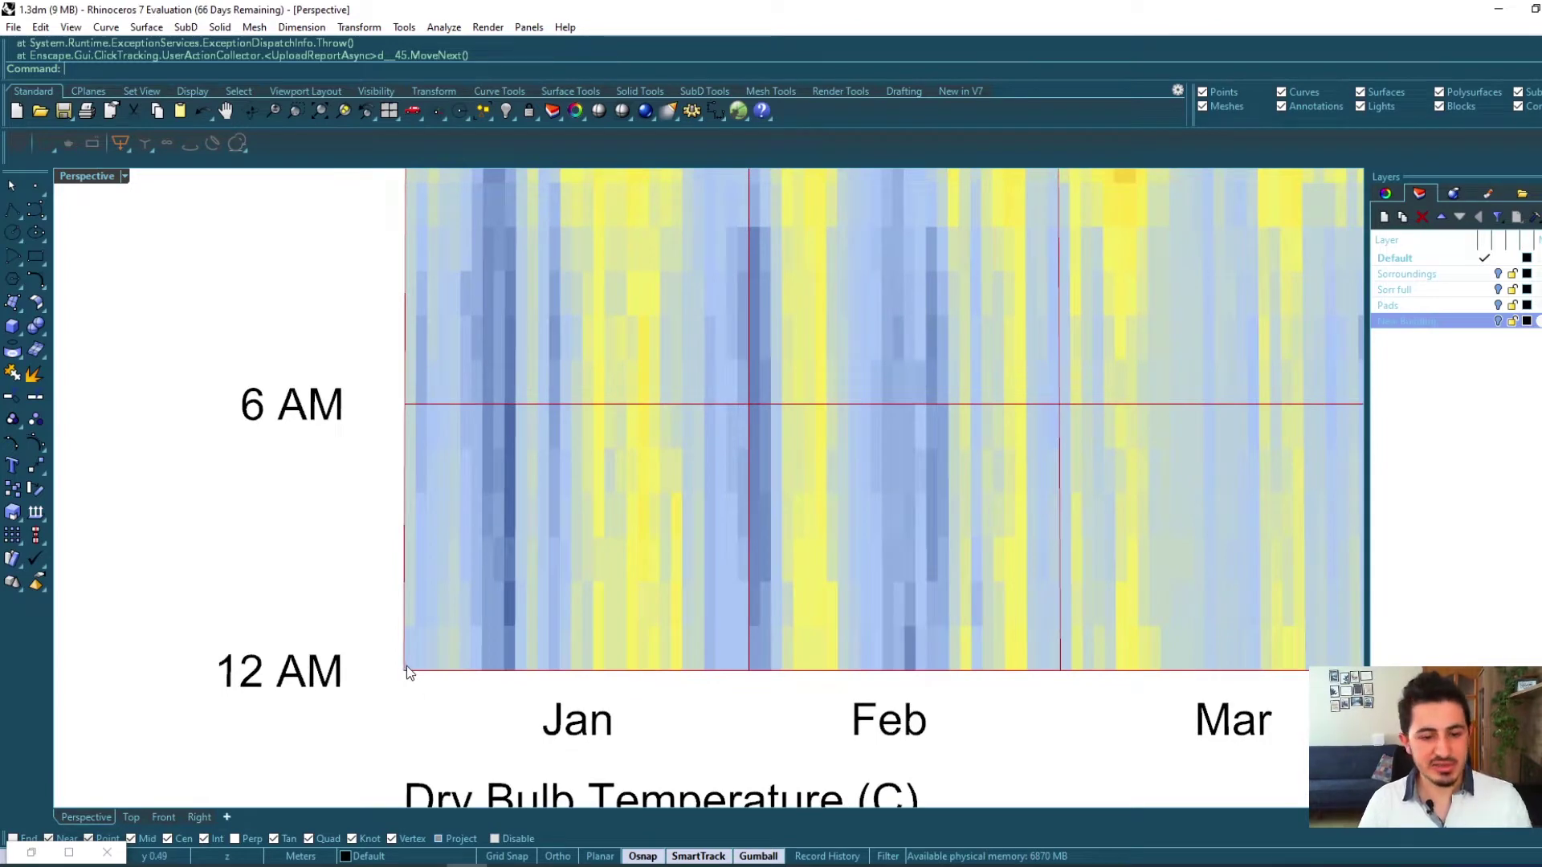
pyautogui.scroll(-3, 416, 594)
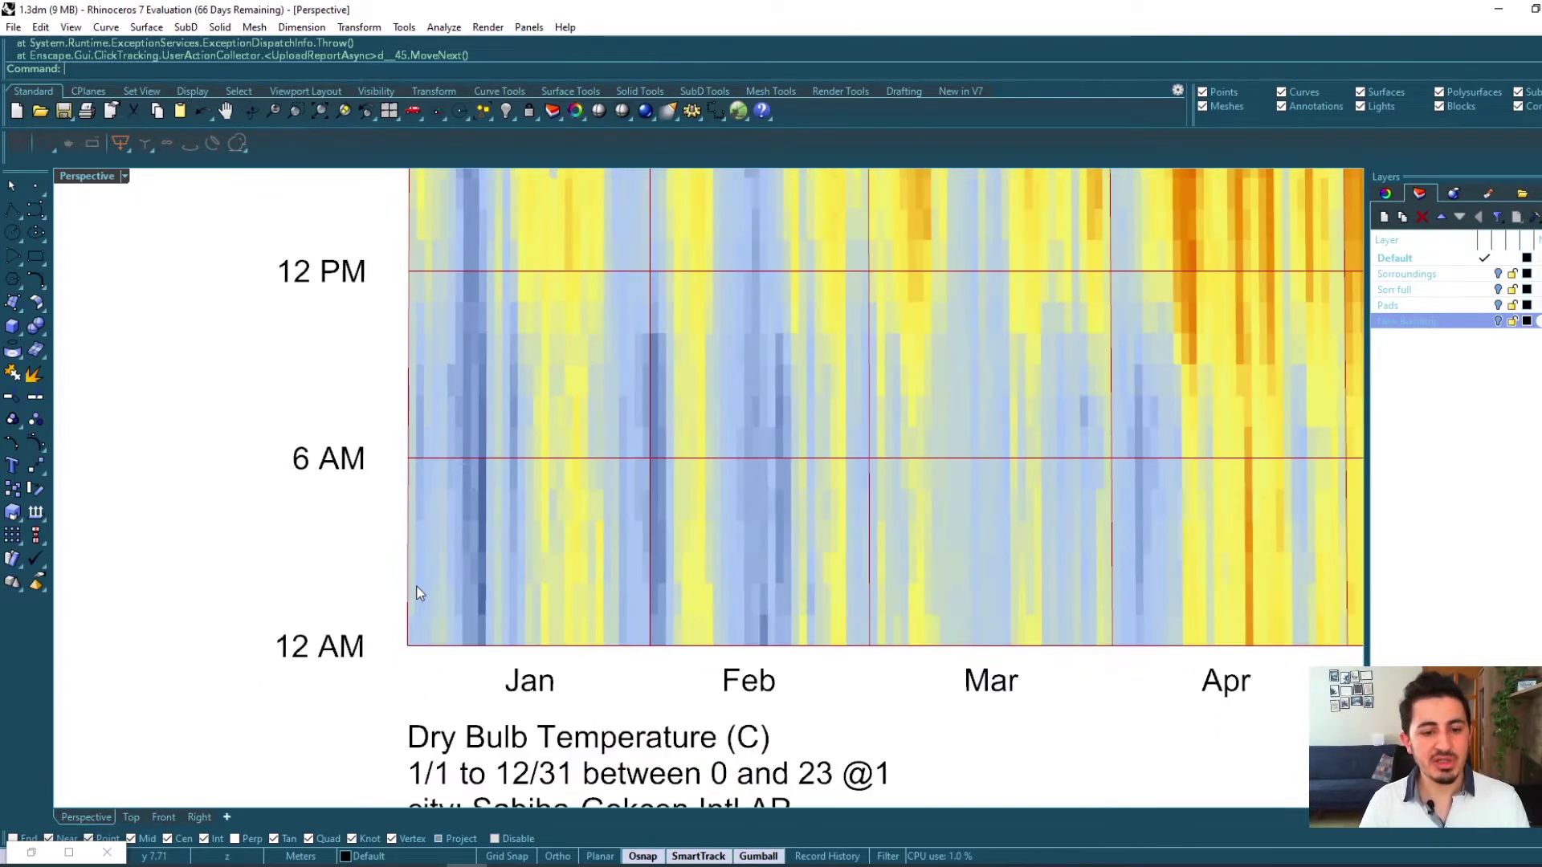
pyautogui.keyDown('shift'); pyautogui.moveTo(417, 522); pyautogui.dragTo(448, 681, button='right'); pyautogui.keyUp('shift')
pyautogui.scroll(-2, 438, 619)
pyautogui.keyDown('shift'); pyautogui.moveTo(430, 570); pyautogui.dragTo(430, 630, button='right'); pyautogui.keyUp('shift')
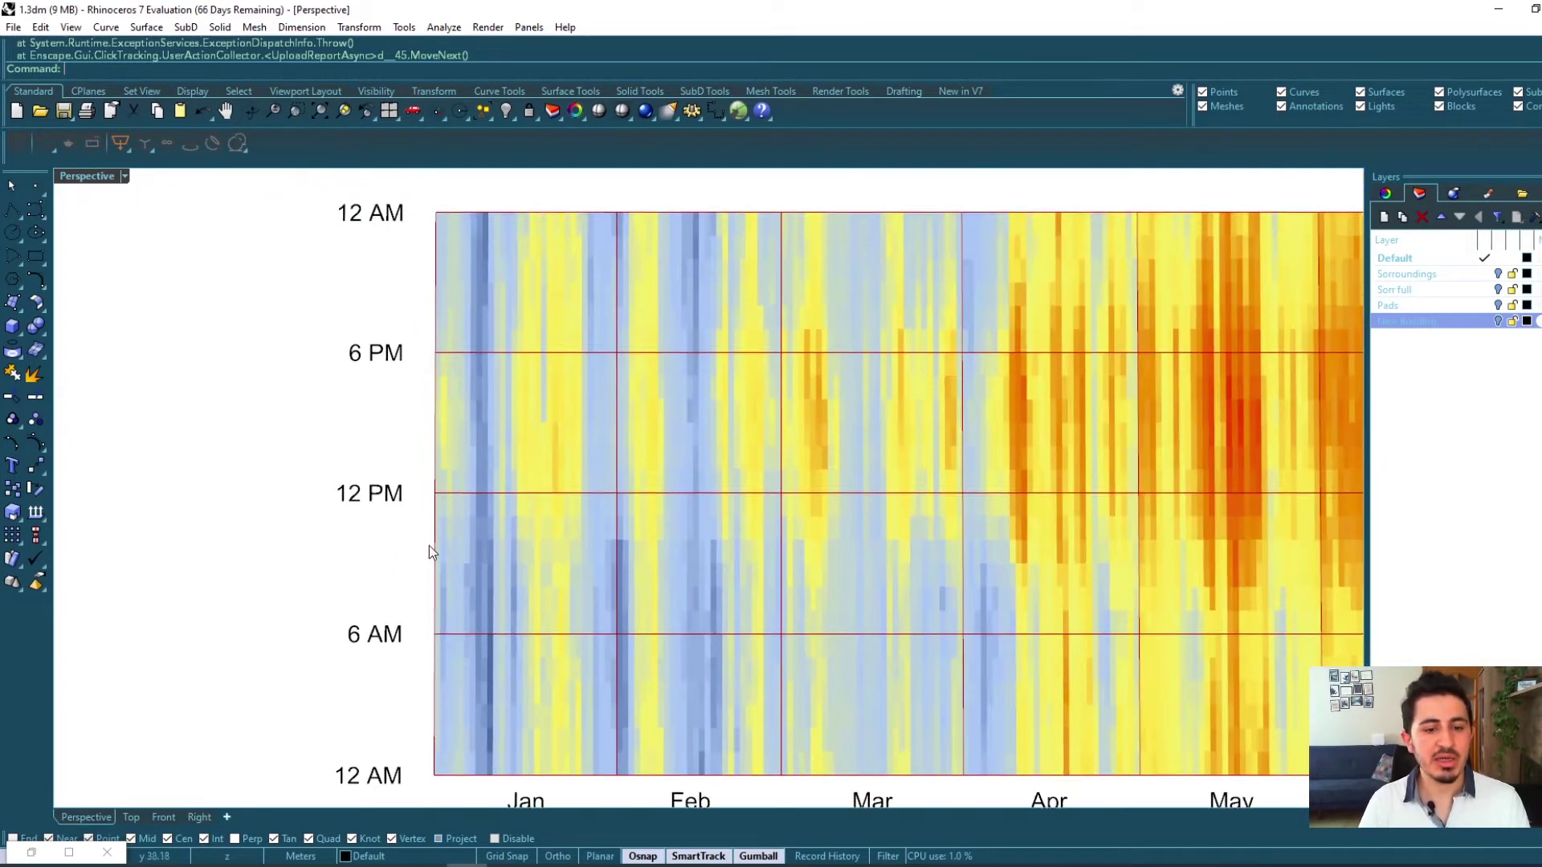
pyautogui.scroll(2, 433, 499)
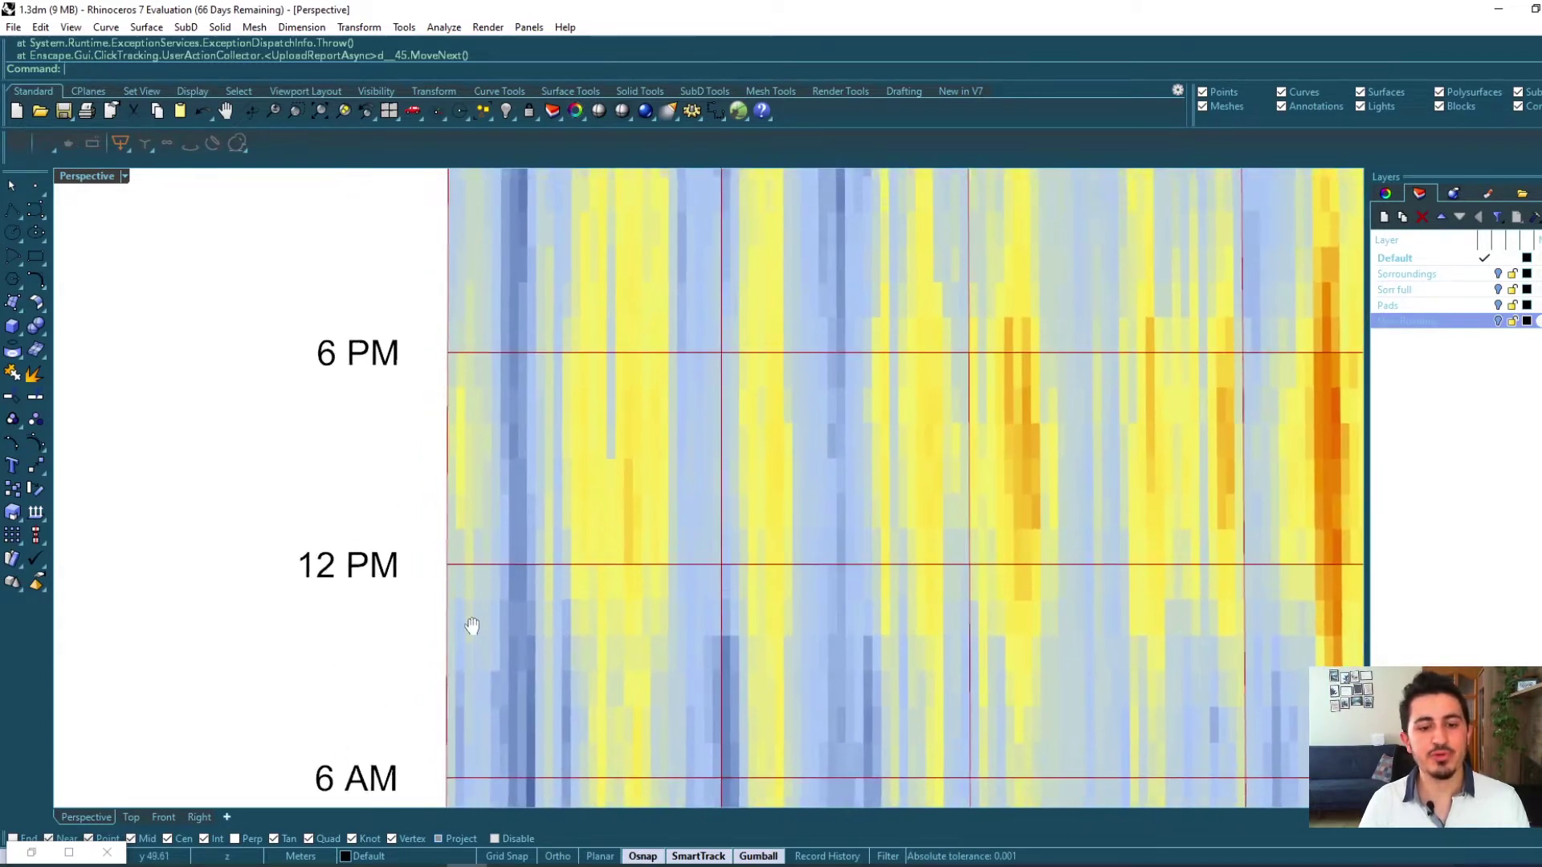